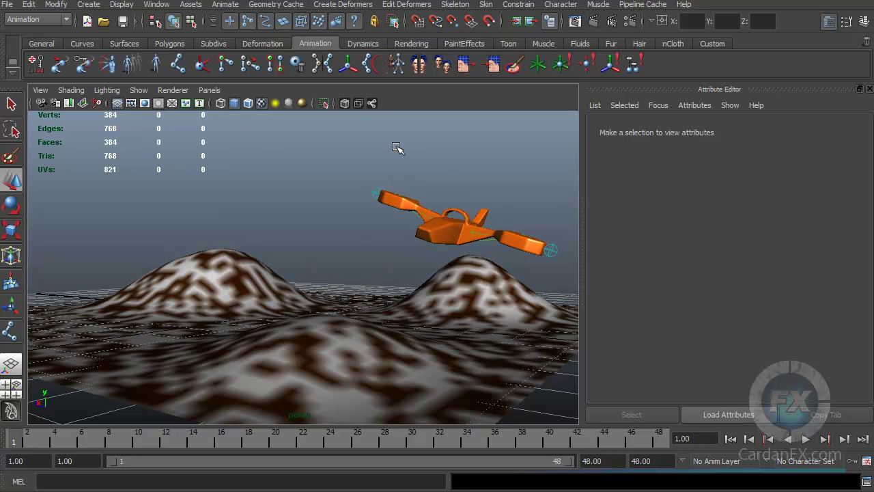
# Look over the render settings with Render Options expanded, then close the window
pyautogui.click(632, 23)
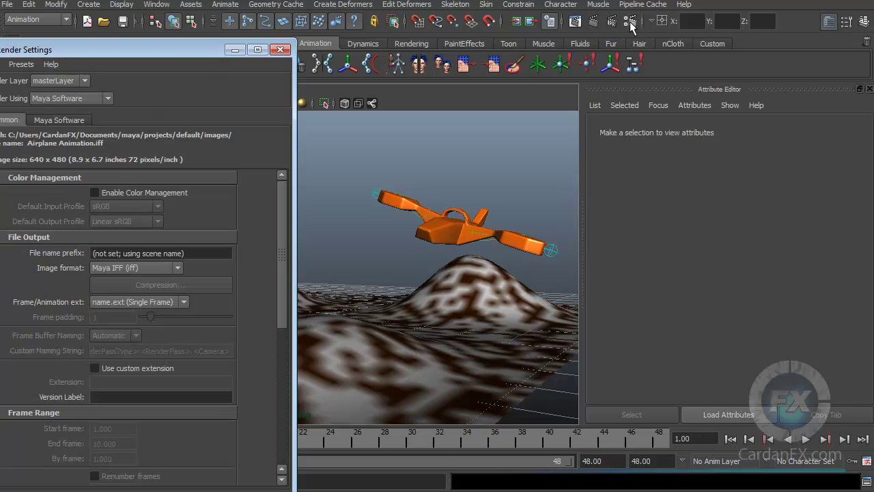
pyautogui.moveTo(178, 45); pyautogui.dragTo(327, 0)
pyautogui.moveTo(435, 232); pyautogui.dragTo(437, 391)
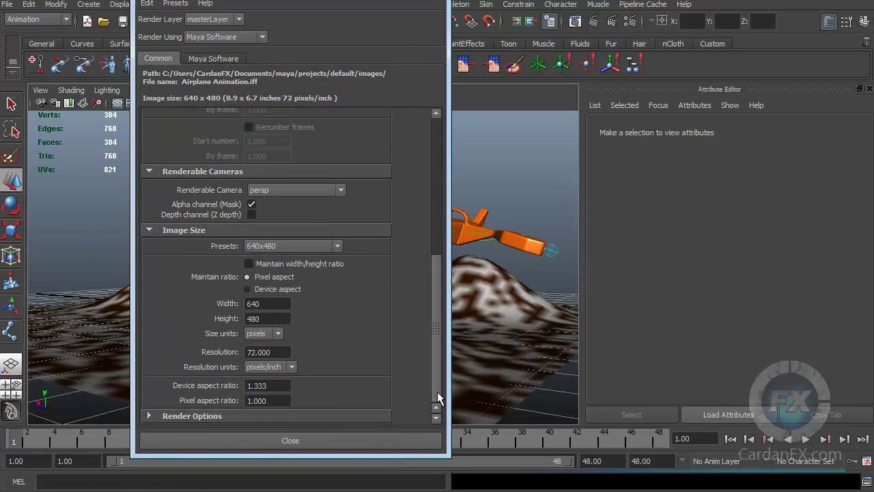
pyautogui.click(148, 414)
pyautogui.moveTo(439, 324); pyautogui.dragTo(438, 380)
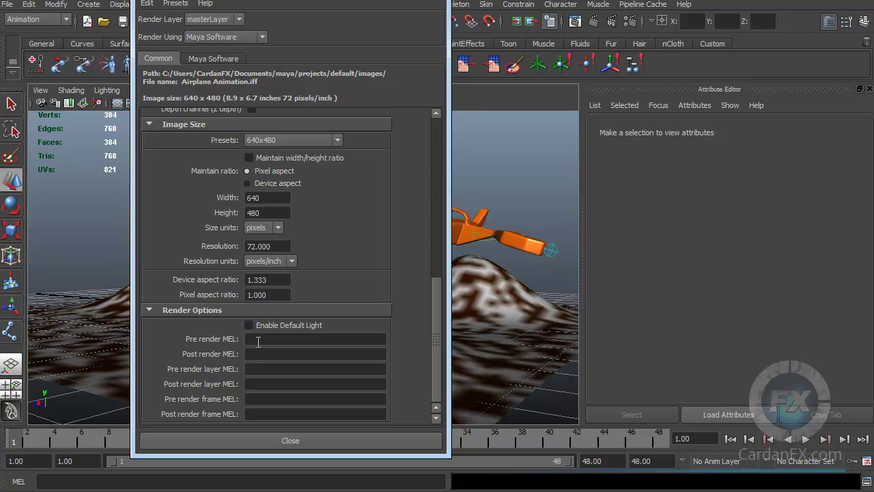
pyautogui.moveTo(291, 0); pyautogui.dragTo(704, 13)
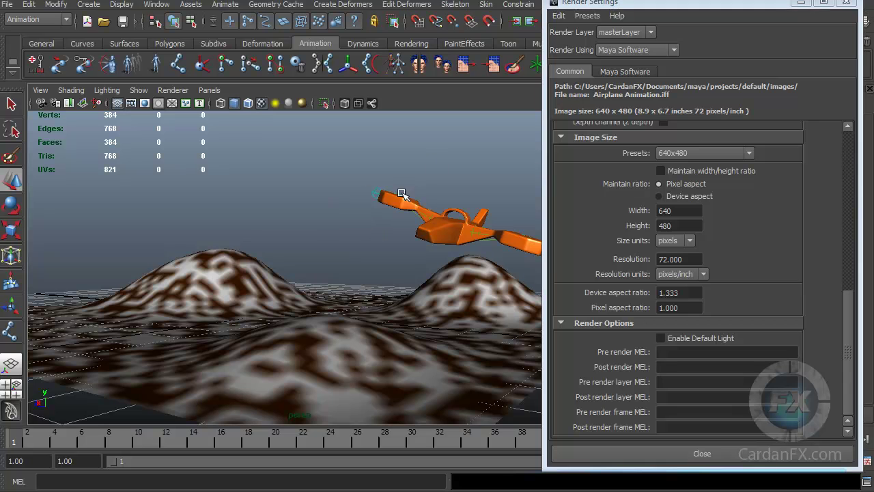
pyautogui.hotkey('alt', 'F4')
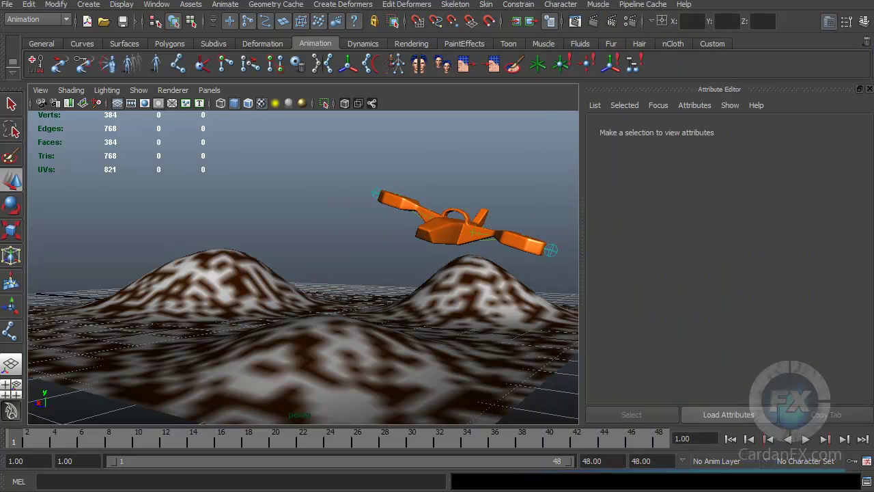
# Keep the current airplane render in the Render View for later comparison
pyautogui.moveTo(847, 60); pyautogui.dragTo(465, 48)
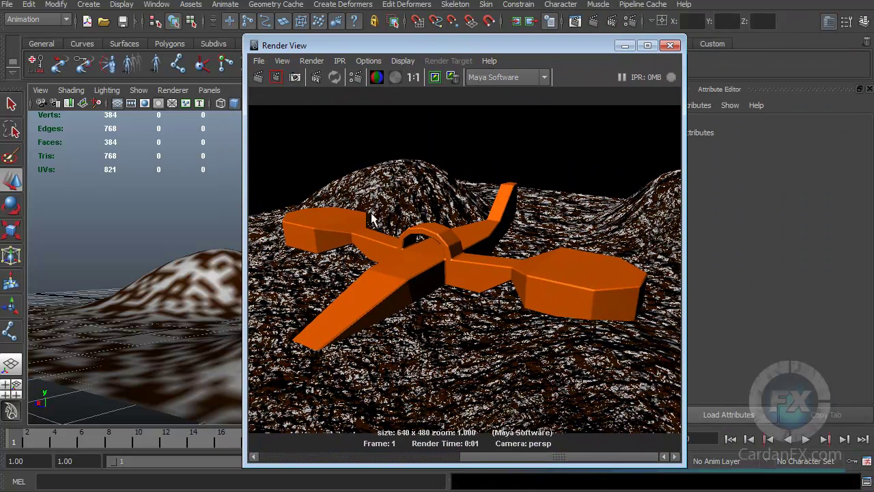
pyautogui.moveTo(381, 45); pyautogui.dragTo(405, 44)
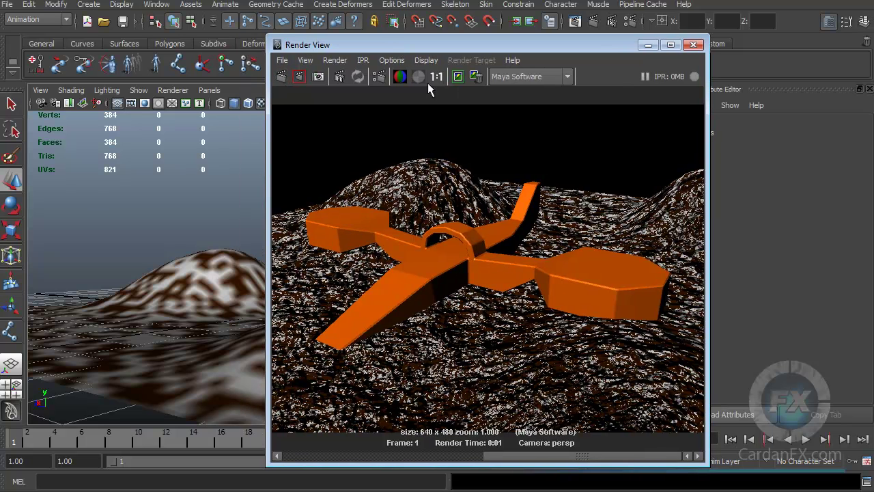
pyautogui.click(458, 76)
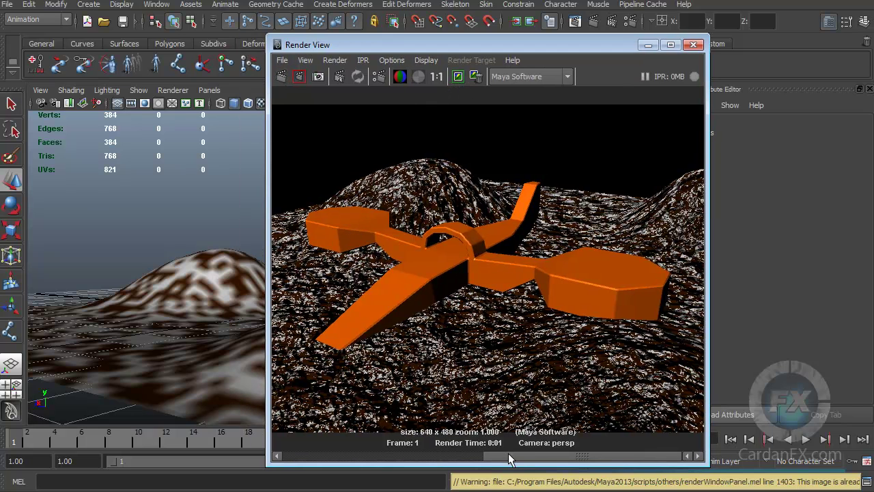
pyautogui.moveTo(510, 456); pyautogui.dragTo(321, 456)
pyautogui.click(457, 77)
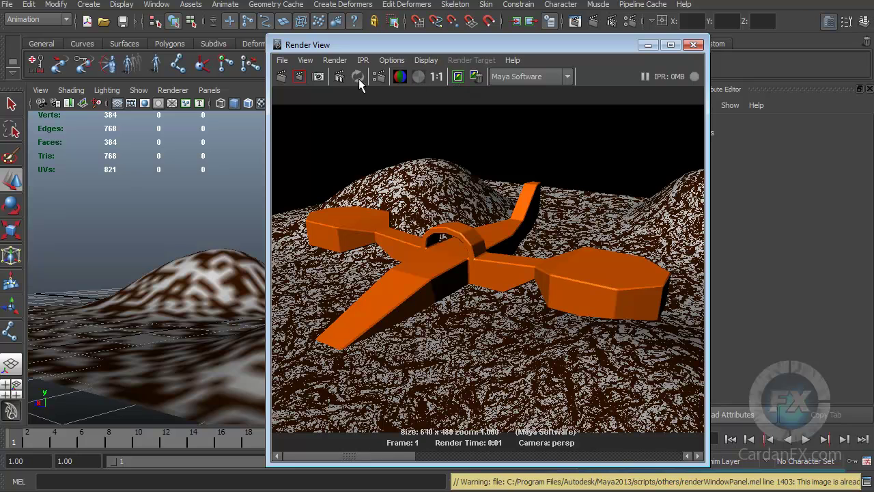
pyautogui.click(457, 77)
pyautogui.moveTo(316, 46); pyautogui.dragTo(312, 45)
# Re-render the current frame, which comes out black, and move the Render View aside
pyautogui.click(275, 74)
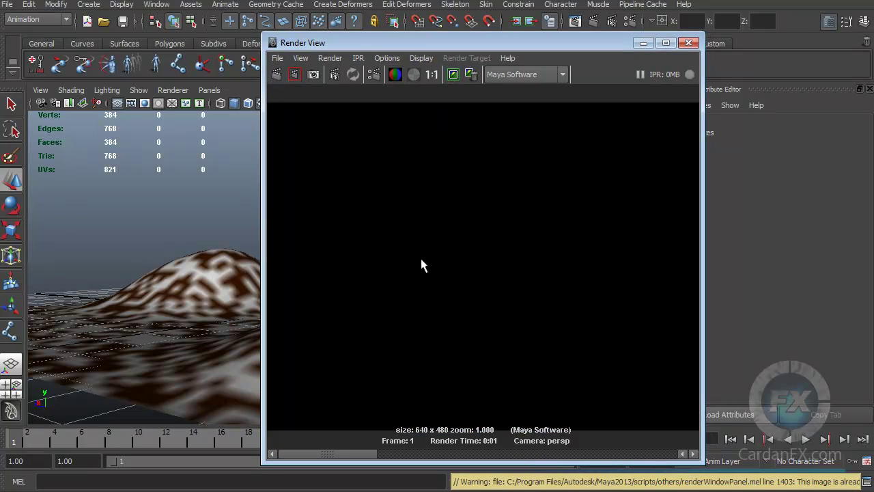
pyautogui.moveTo(408, 48); pyautogui.dragTo(523, 37)
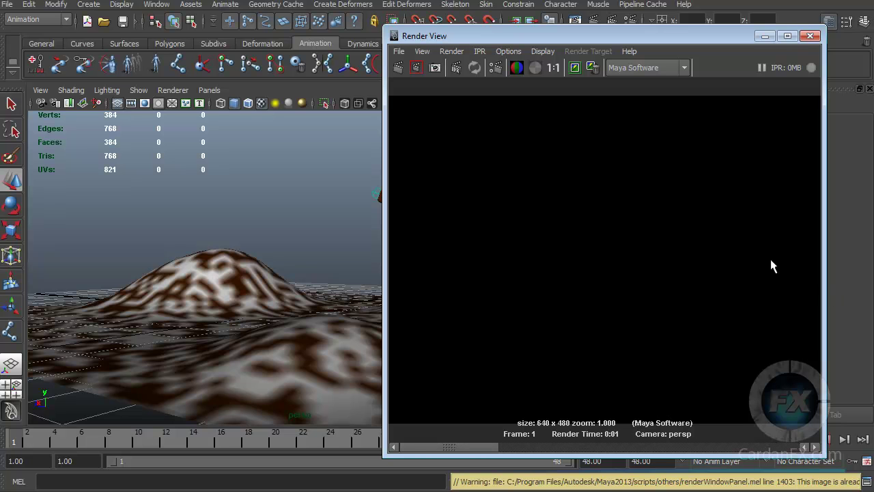
pyautogui.moveTo(601, 37); pyautogui.dragTo(873, 39)
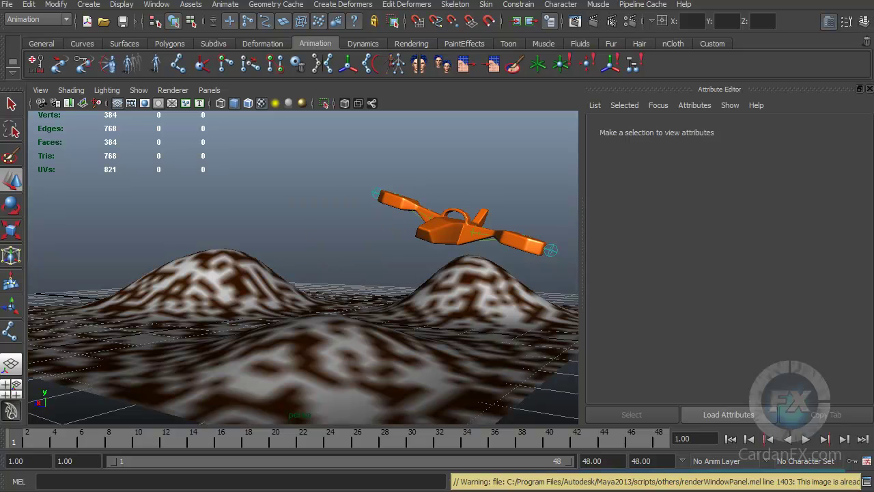
# Close the Render View and show the Rendering shelf with its ambient, directional and point lights
pyautogui.moveTo(604, 65); pyautogui.dragTo(562, 57)
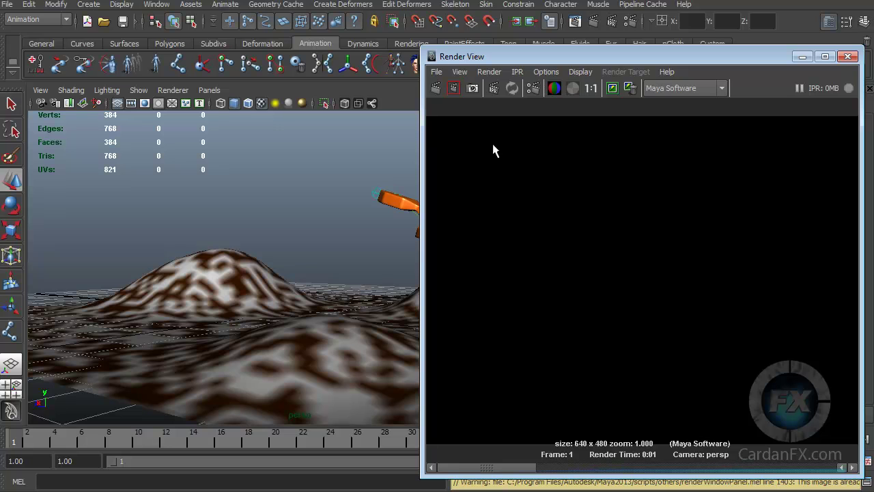
pyautogui.moveTo(573, 49); pyautogui.dragTo(628, 55)
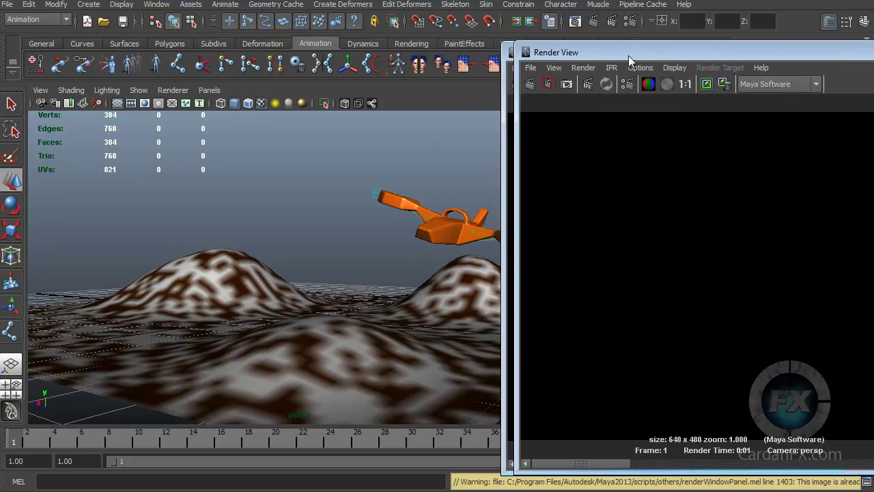
pyautogui.hotkey('alt', 'F4')
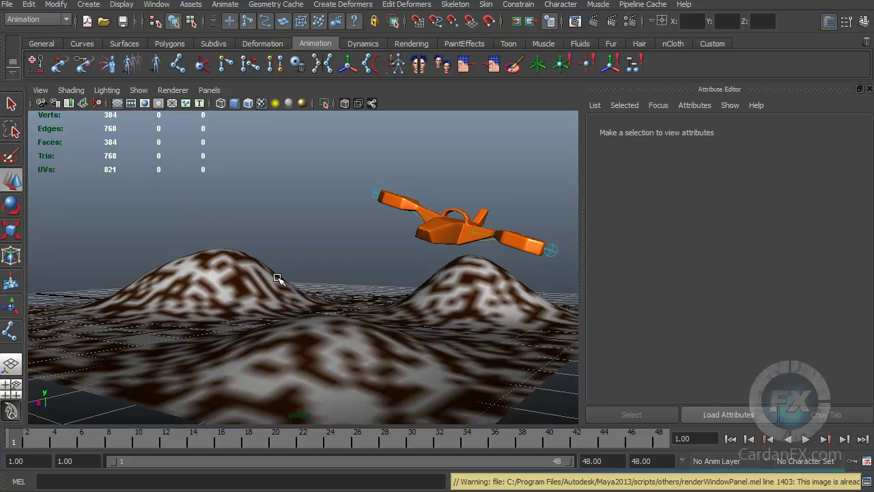
pyautogui.click(401, 44)
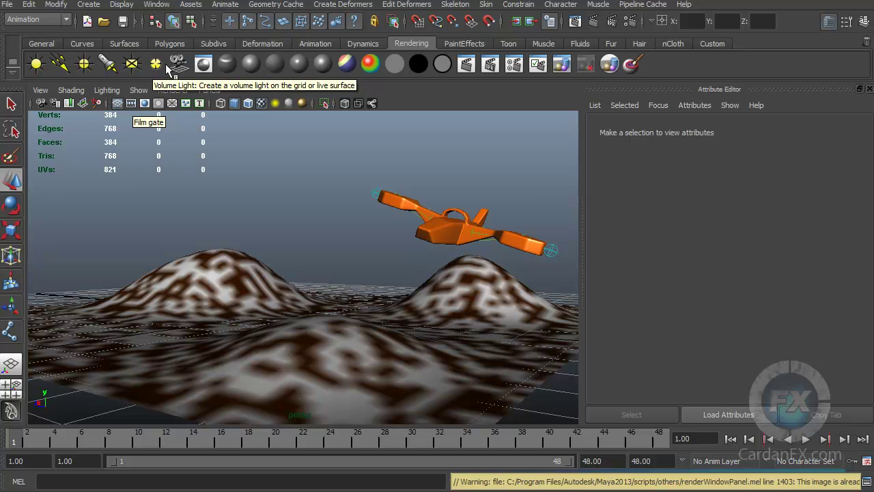
# Create an ambient light, raise it above the hills and frame it in view
pyautogui.click(37, 66)
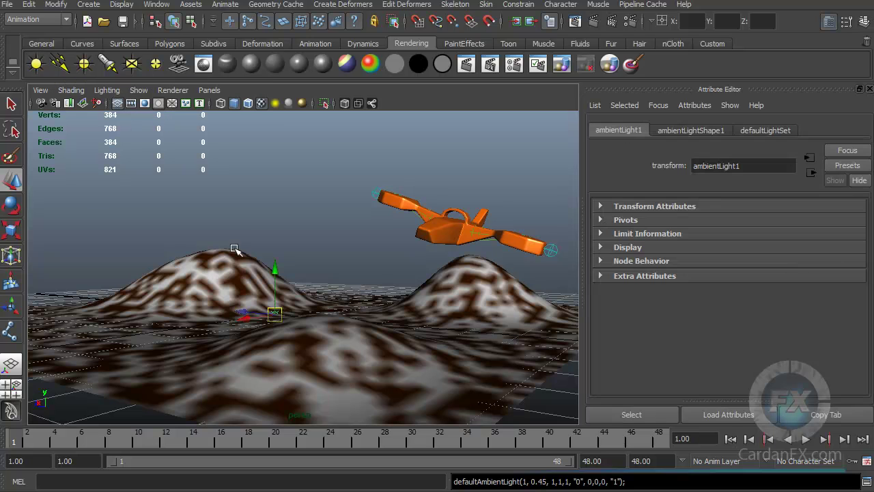
pyautogui.moveTo(279, 285); pyautogui.dragTo(274, 140)
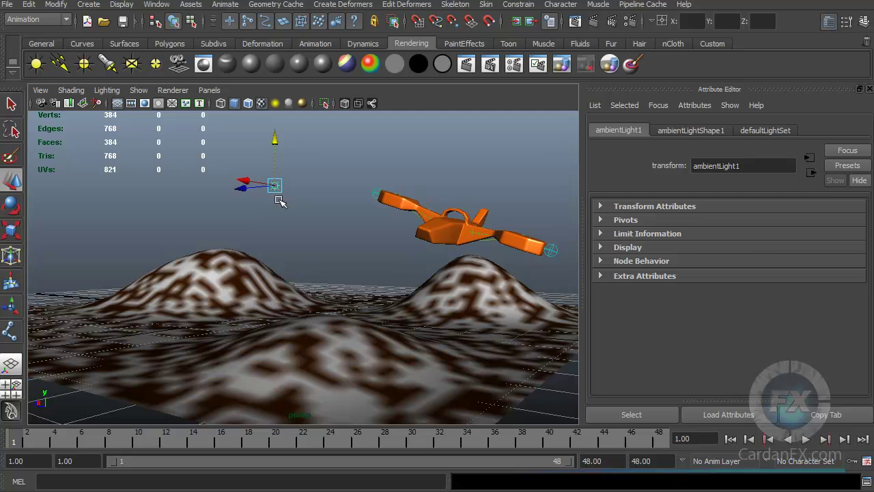
pyautogui.scroll(3, 275, 196)
pyautogui.moveTo(274, 196); pyautogui.dragTo(299, 264, button='middle')
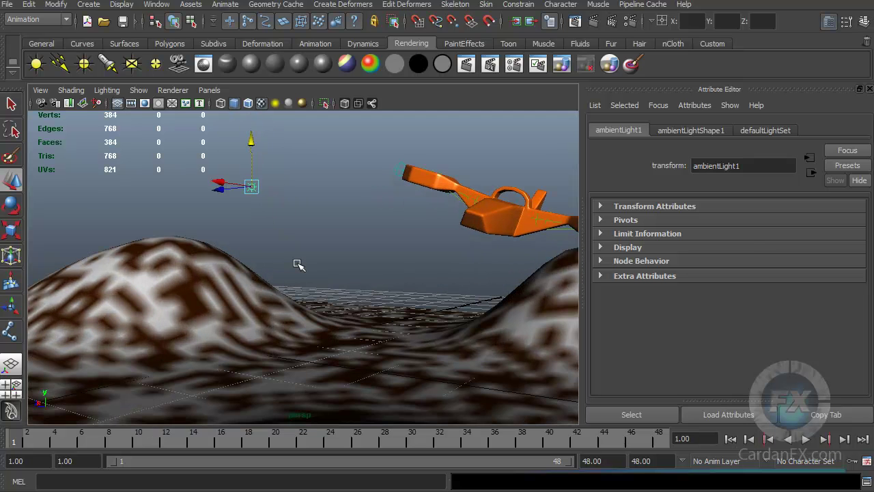
pyautogui.press('f')
# Render the current frame, now showing the lit airplane and textured hills
pyautogui.scroll(2, 304, 276)
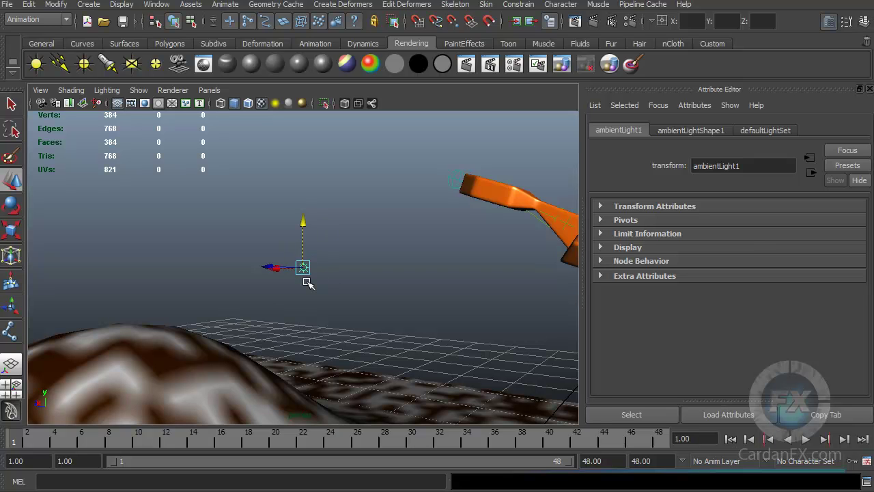
pyautogui.scroll(-5, 307, 282)
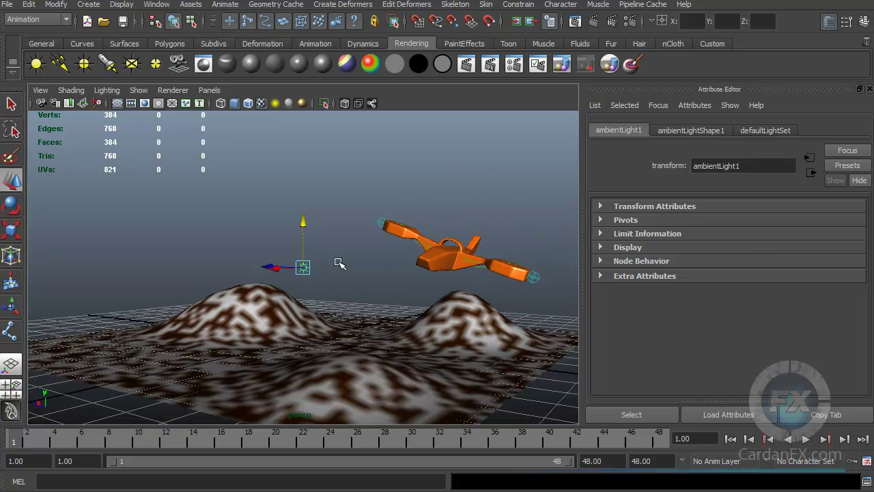
pyautogui.moveTo(873, 64); pyautogui.dragTo(508, 34)
pyautogui.click(437, 64)
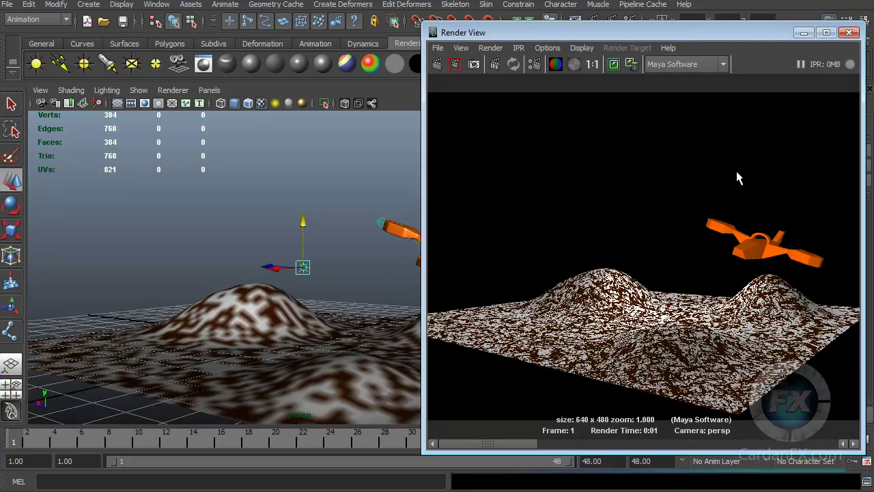
# Drag ambientLight1 high above the scene, redo the previous render, then close Render View
pyautogui.moveTo(728, 29); pyautogui.dragTo(688, 35)
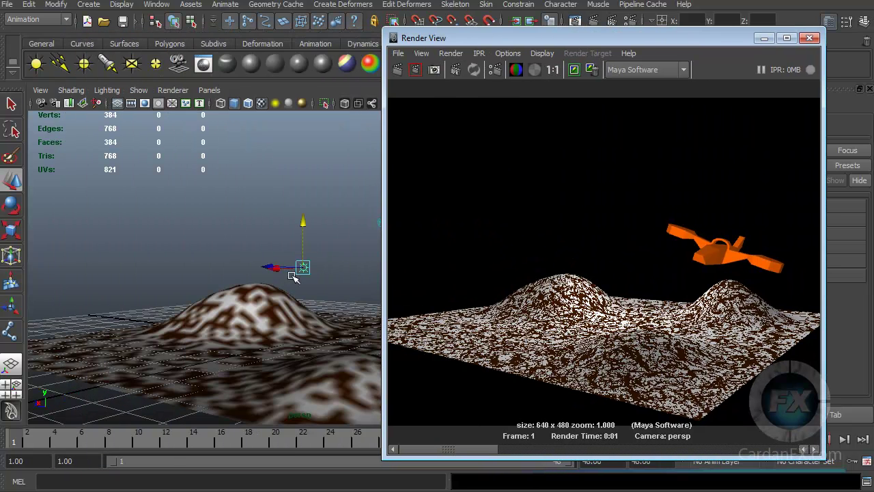
pyautogui.click(451, 53)
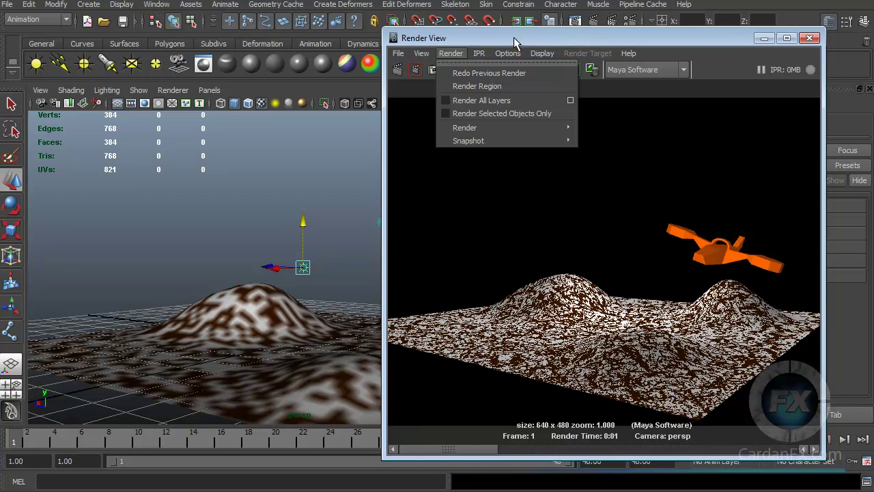
pyautogui.click(610, 37)
pyautogui.moveTo(611, 38); pyautogui.dragTo(763, 35)
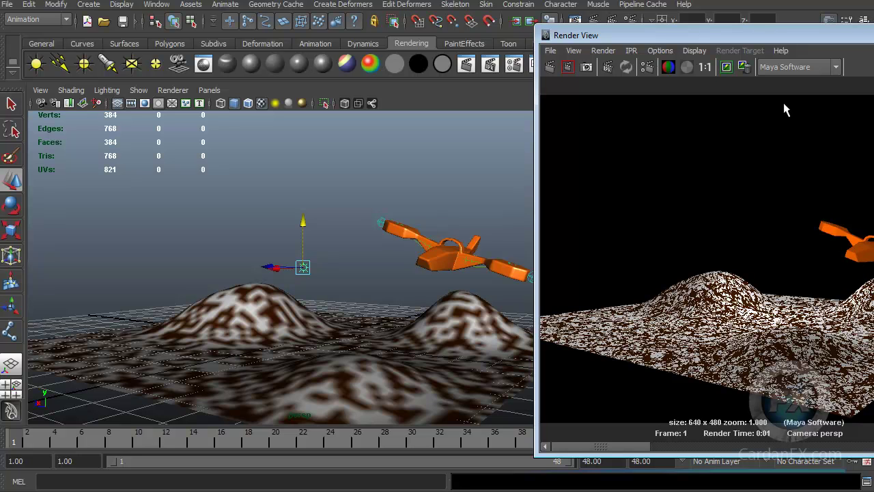
pyautogui.moveTo(303, 215); pyautogui.dragTo(304, 82)
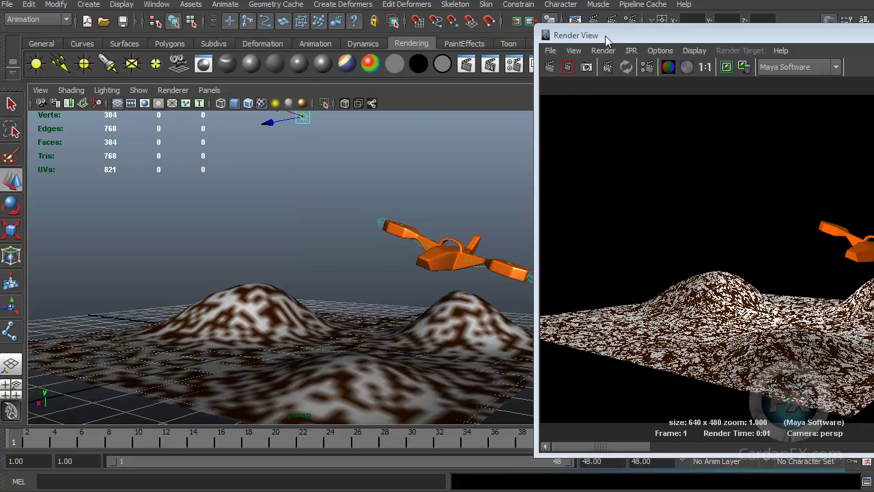
pyautogui.moveTo(605, 37); pyautogui.dragTo(536, 40)
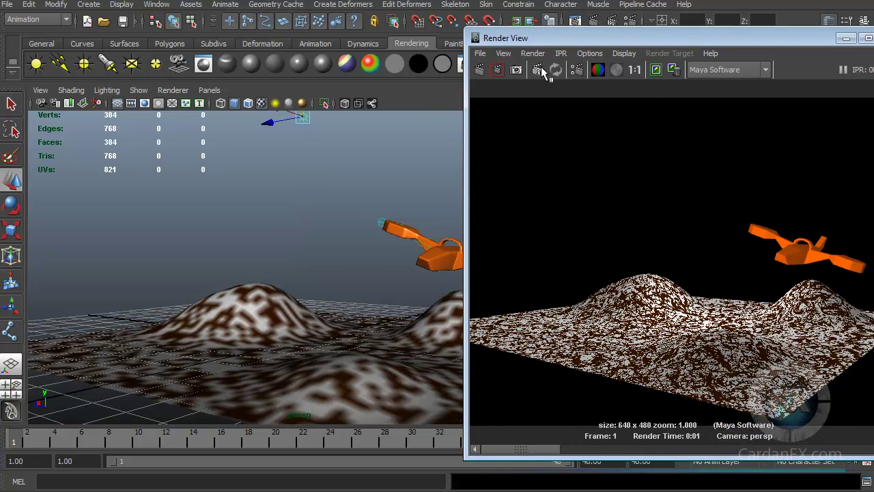
pyautogui.click(480, 69)
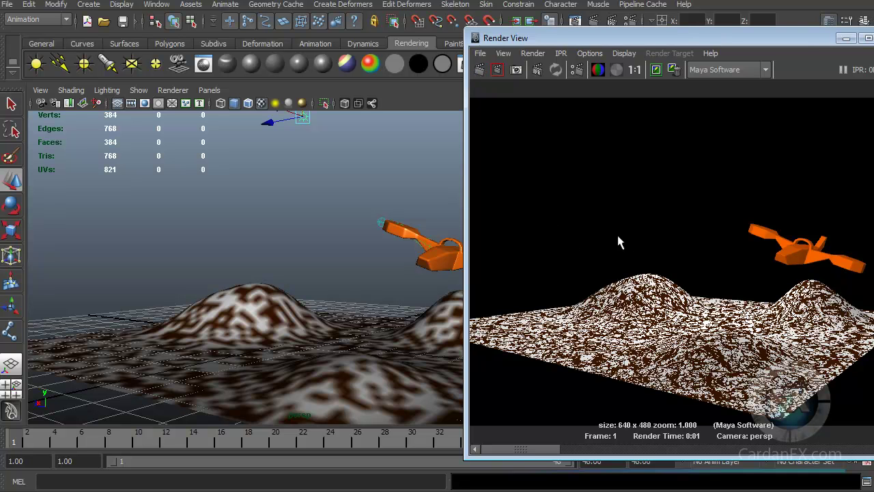
pyautogui.moveTo(545, 450); pyautogui.dragTo(527, 455)
pyautogui.click(866, 38)
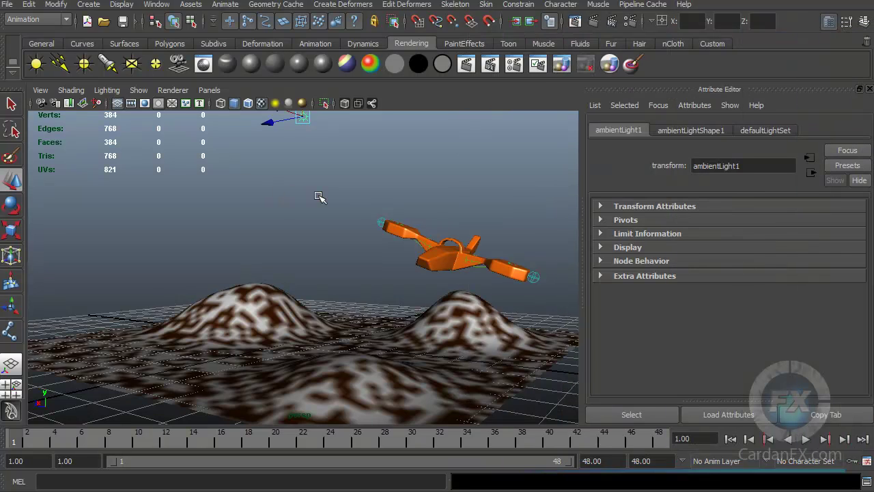
# Lower the ambient light and reframe the view around the light and plane
pyautogui.scroll(-3, 319, 197)
pyautogui.moveTo(306, 140); pyautogui.dragTo(305, 205)
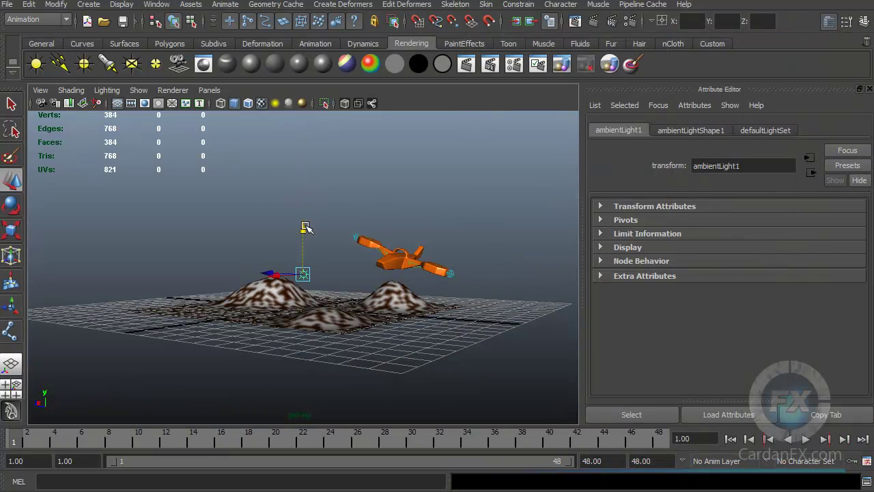
pyautogui.scroll(5, 314, 263)
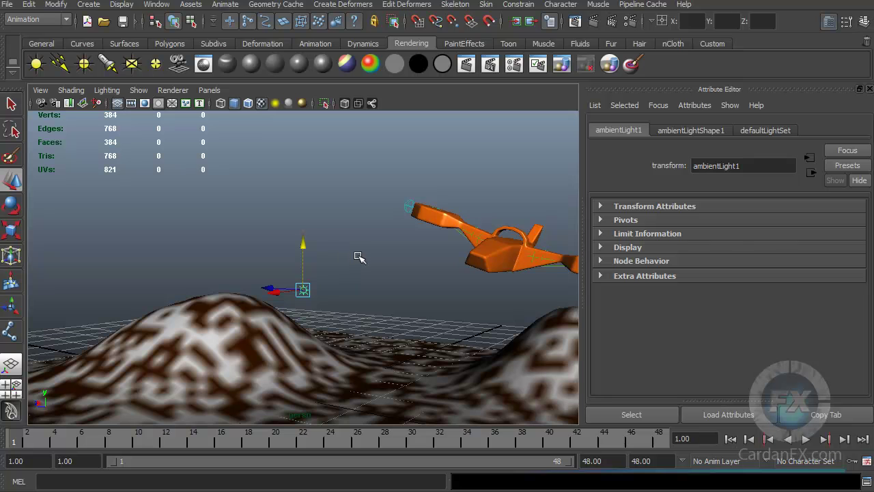
pyautogui.keyDown('alt'); pyautogui.moveTo(367, 266); pyautogui.dragTo(307, 214, button='middle'); pyautogui.keyUp('alt')
pyautogui.keyDown('alt'); pyautogui.moveTo(355, 231); pyautogui.dragTo(302, 254); pyautogui.keyUp('alt')
# Render the hills from the new angle and show ambientLight1's transform attributes (Translate Y 1.941)
pyautogui.click(467, 63)
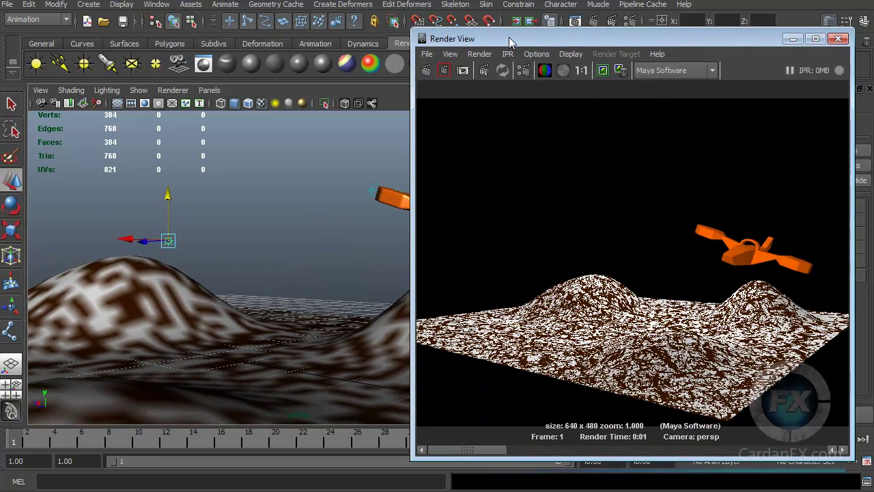
pyautogui.moveTo(509, 37); pyautogui.dragTo(507, 25)
pyautogui.click(434, 63)
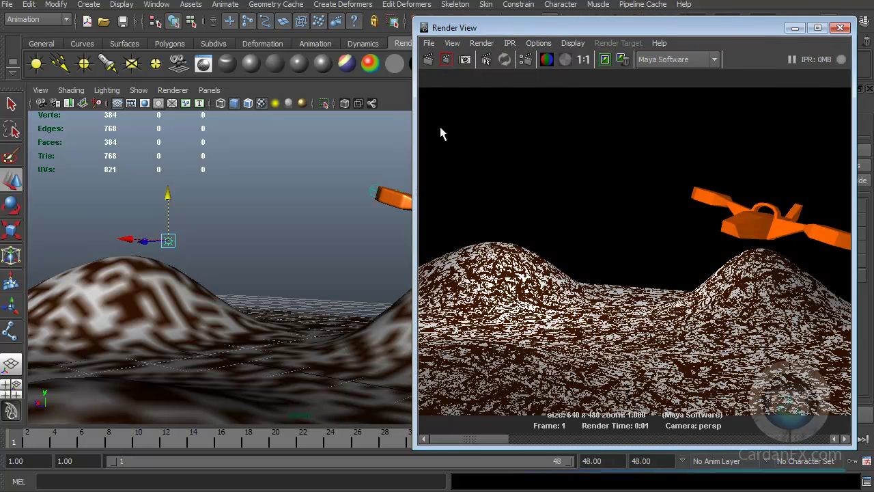
pyautogui.moveTo(572, 30); pyautogui.dragTo(285, 36)
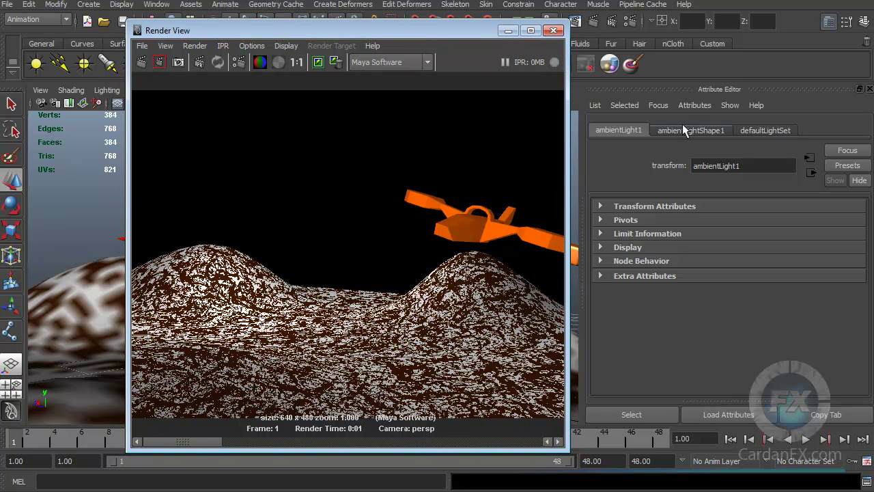
pyautogui.click(608, 135)
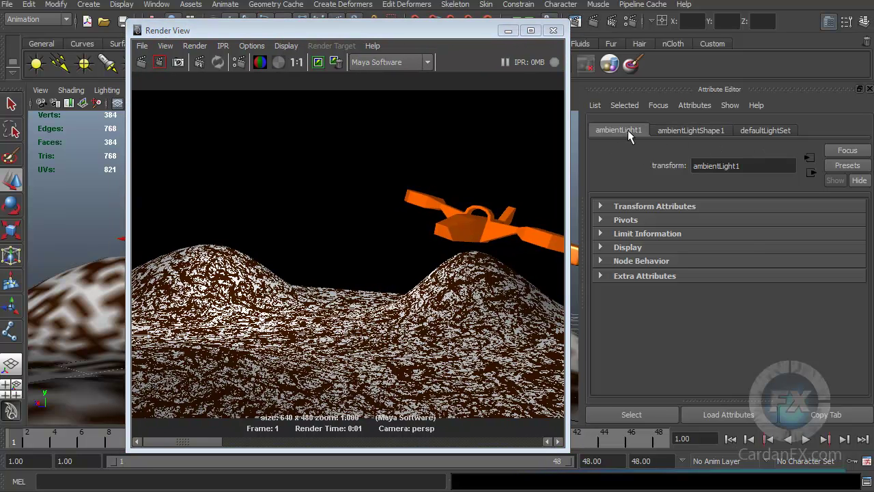
pyautogui.click(599, 206)
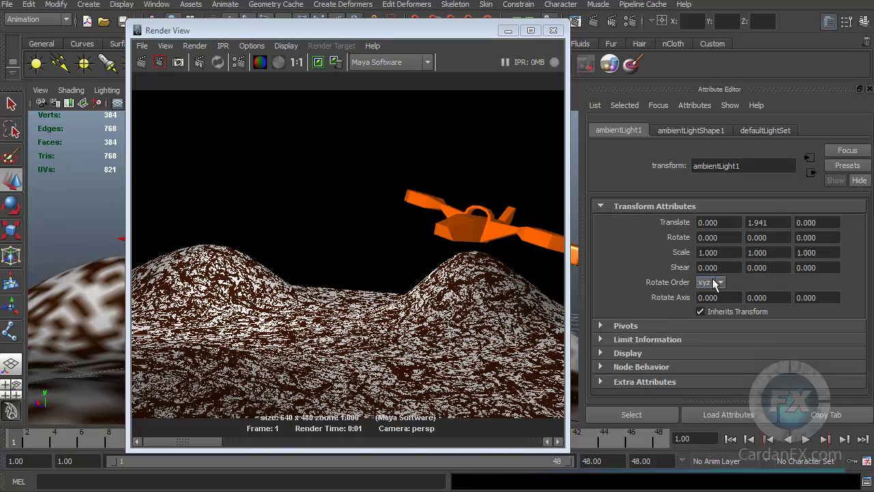
# Tint the ambient light pale cyan, re-render, and drag its Intensity down to 0.256
pyautogui.click(691, 131)
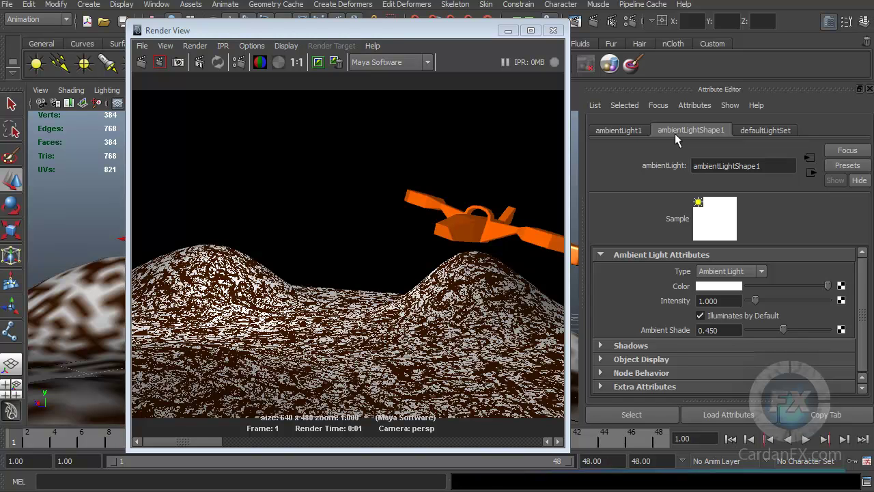
pyautogui.click(718, 290)
pyautogui.click(718, 254)
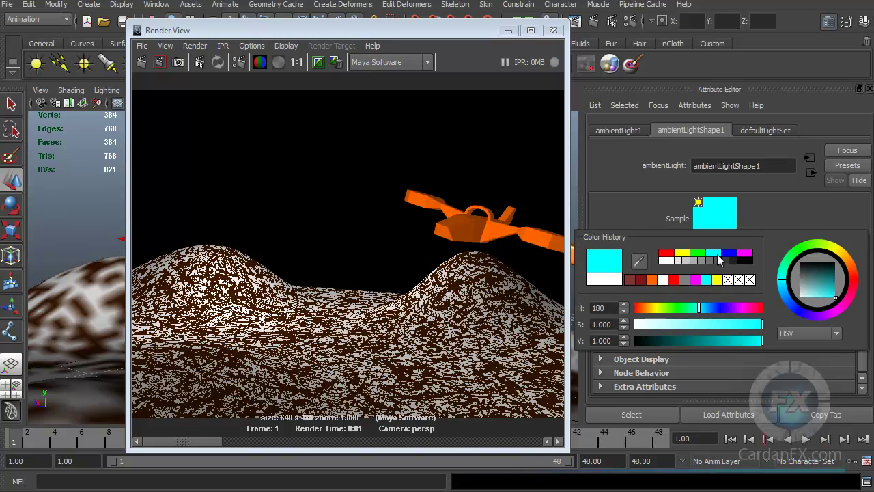
pyautogui.moveTo(695, 325); pyautogui.dragTo(700, 324)
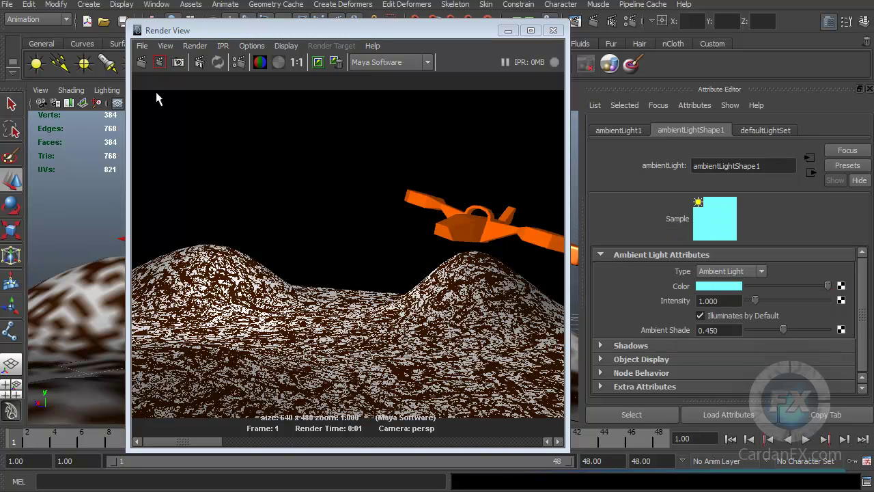
pyautogui.click(141, 61)
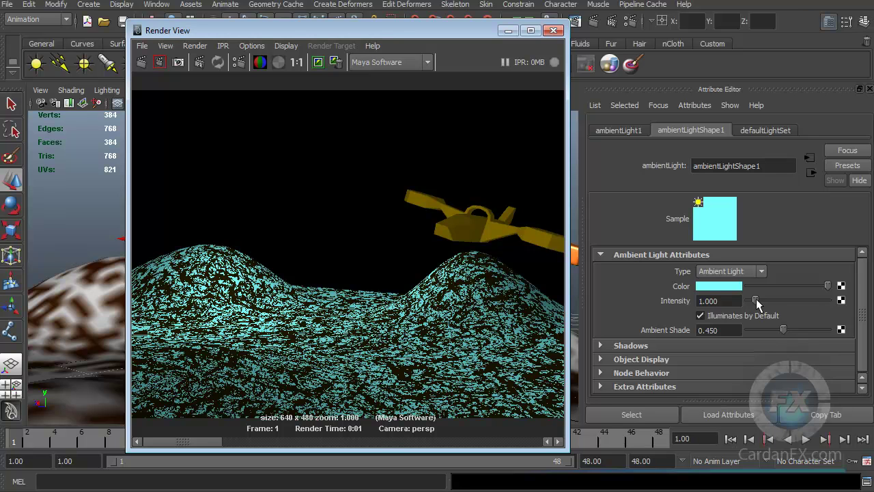
pyautogui.moveTo(755, 301); pyautogui.dragTo(750, 306)
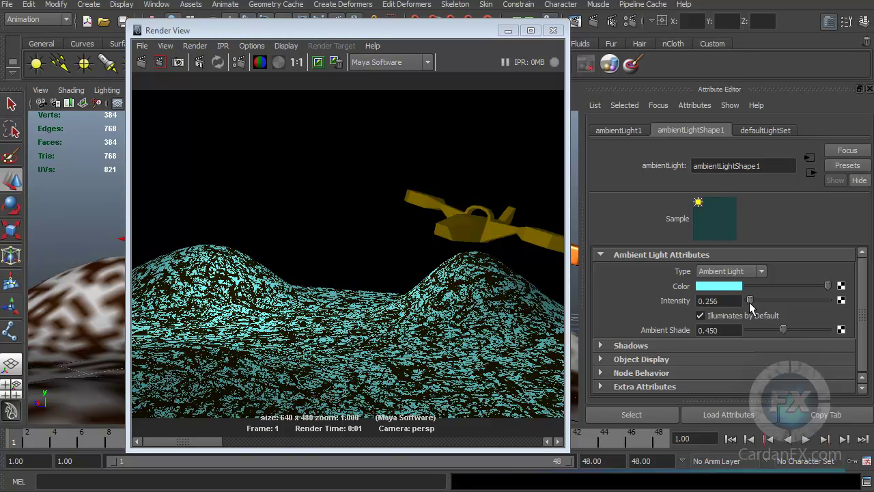
# Set the ambient light Intensity to 0.2 and render the dimmer scene
pyautogui.doubleClick(710, 301)
pyautogui.write('0.2')
pyautogui.press('Return')
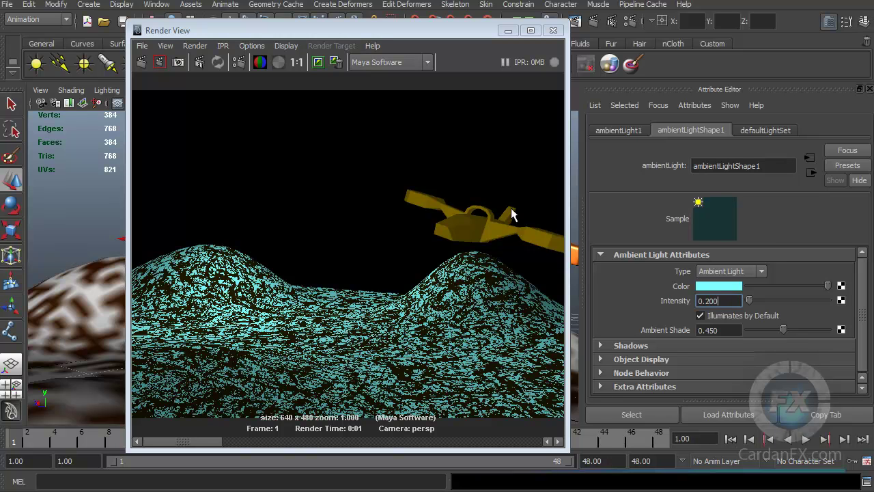
pyautogui.click(139, 60)
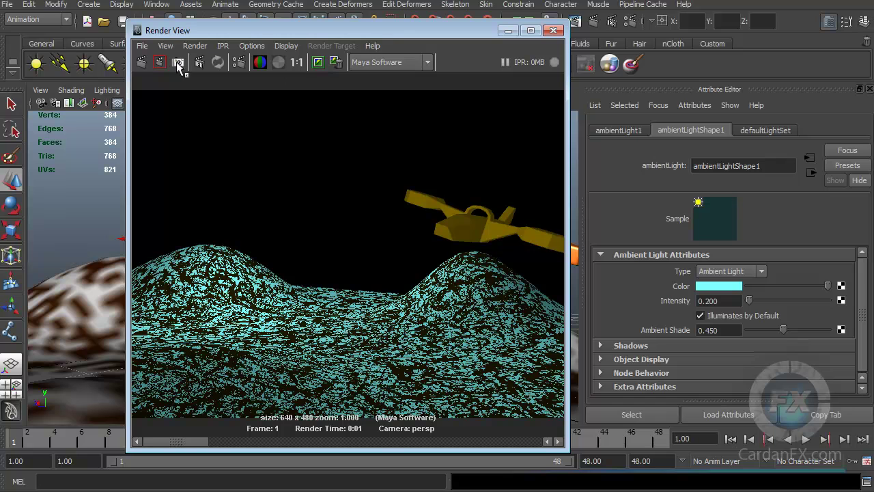
pyautogui.click(141, 62)
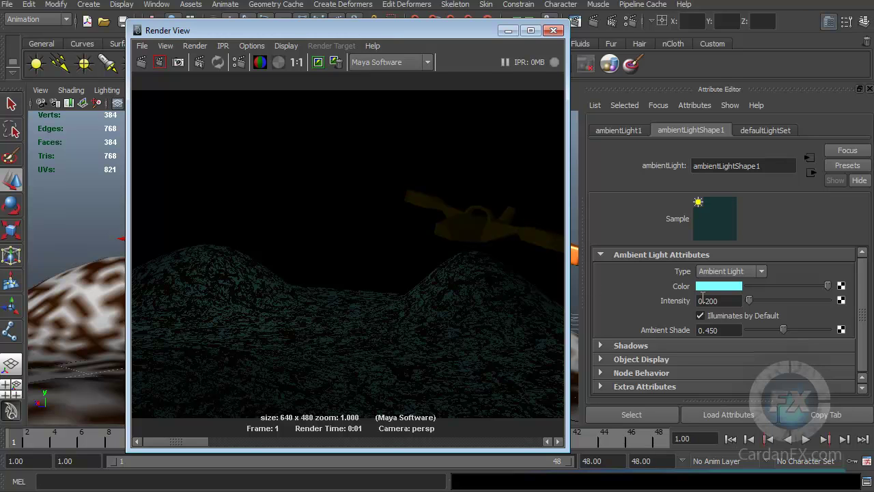
# Change the Intensity to 0.5, keep the previous image, and re-render
pyautogui.moveTo(706, 301); pyautogui.dragTo(732, 303)
pyautogui.write('50')
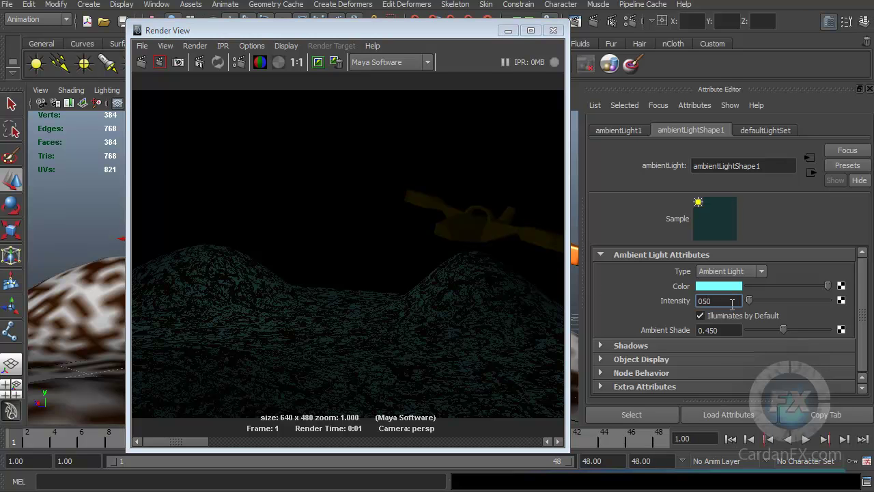
pyautogui.press('Return')
pyautogui.moveTo(730, 302); pyautogui.dragTo(661, 298)
pyautogui.write('0.5')
pyautogui.press('Return')
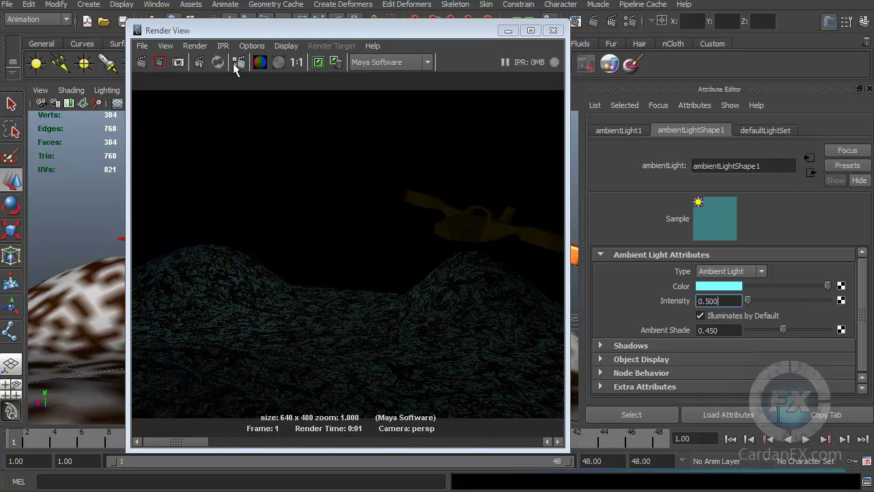
pyautogui.click(317, 62)
pyautogui.click(142, 63)
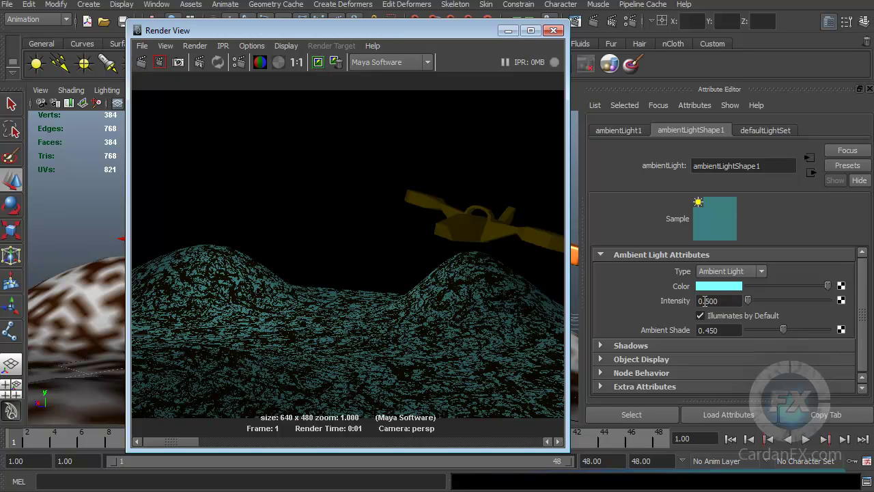
# Set the Intensity to 5 and render the washed-out bright yellow result
pyautogui.moveTo(721, 301); pyautogui.dragTo(685, 304)
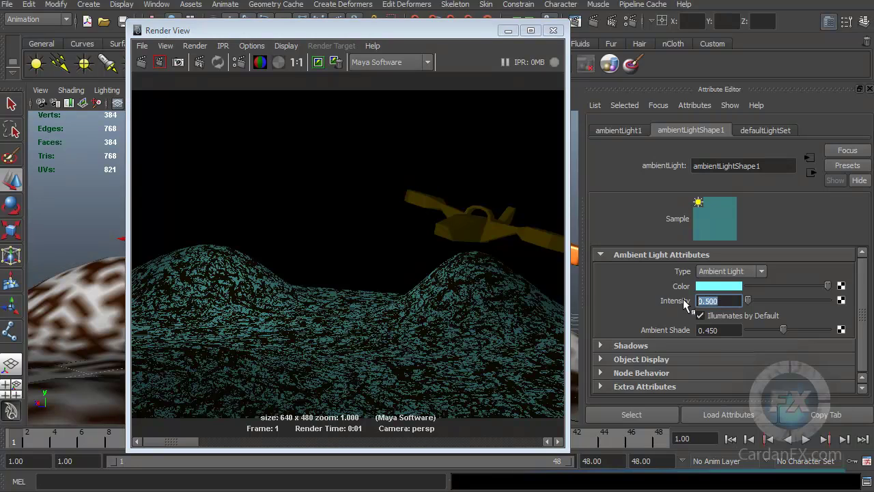
pyautogui.write('5')
pyautogui.press('Return')
pyautogui.click(311, 75)
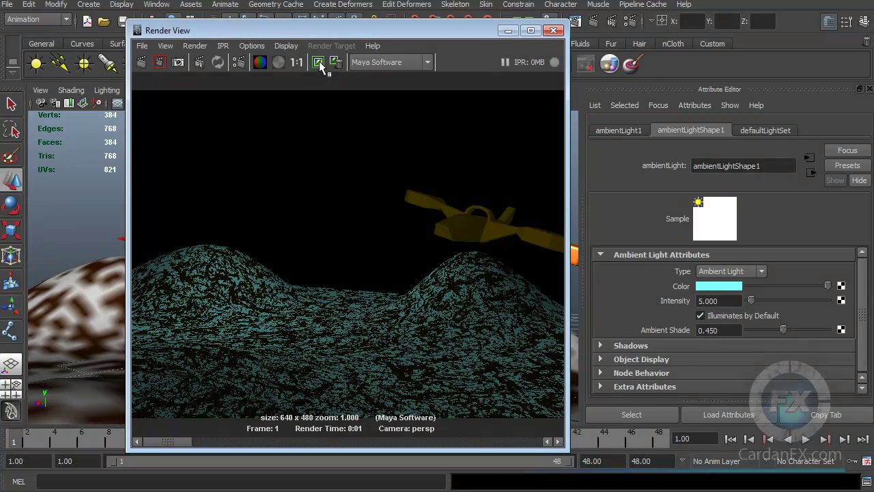
pyautogui.click(142, 66)
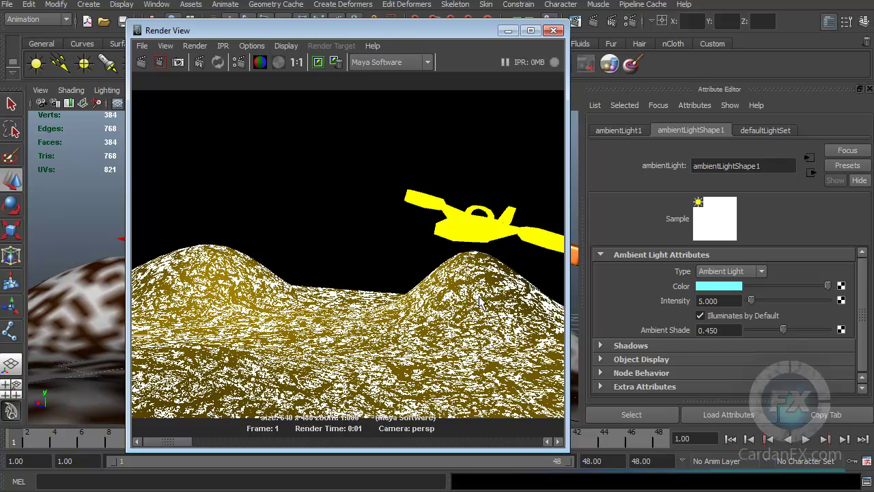
pyautogui.moveTo(450, 31)
pyautogui.mouseDown()
pyautogui.moveTo(465, 36)
pyautogui.moveTo(448, 35)
pyautogui.mouseUp()
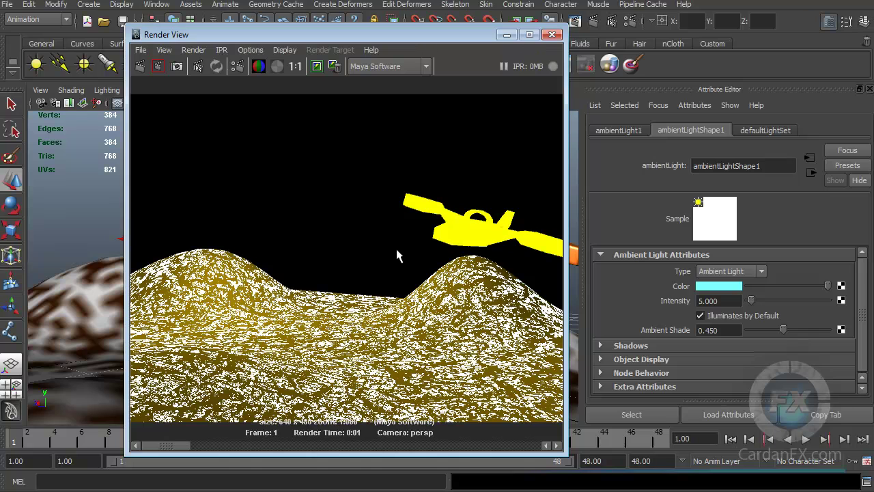
# Return the ambient light Intensity to 1, re-render, and move the Render View aside
pyautogui.doubleClick(713, 301)
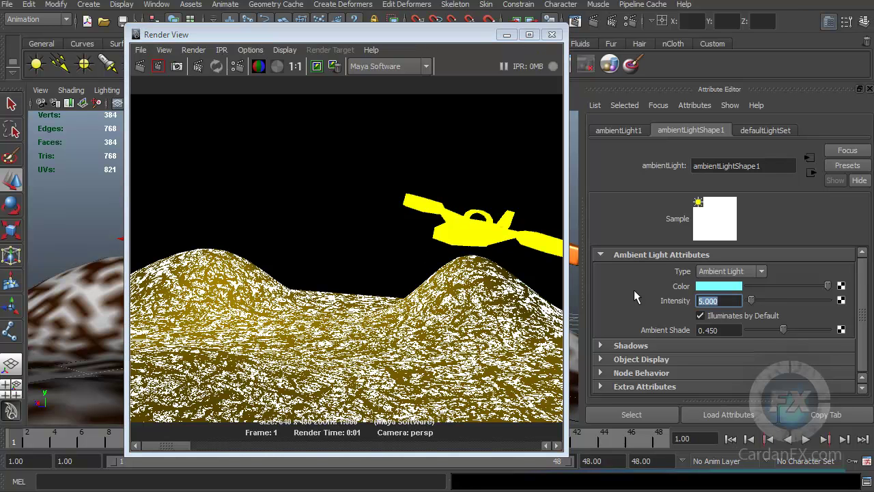
pyautogui.write('1')
pyautogui.click(139, 66)
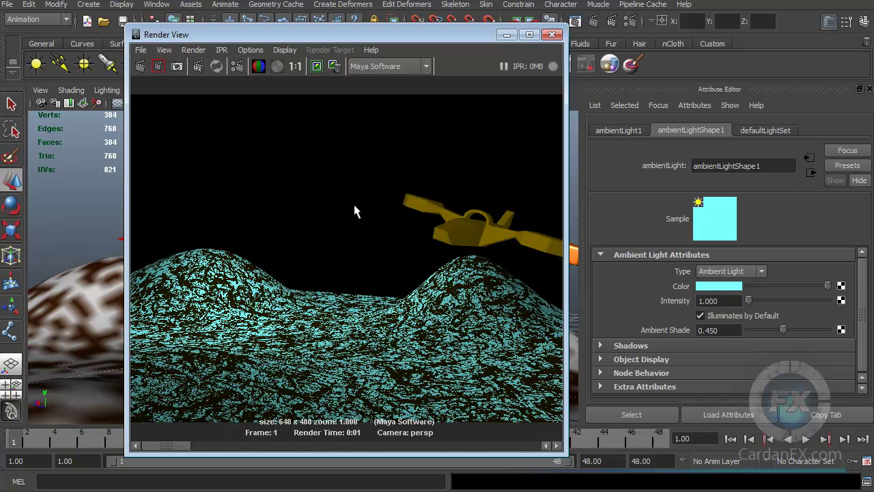
pyautogui.moveTo(174, 447); pyautogui.dragTo(155, 450)
pyautogui.moveTo(224, 36); pyautogui.dragTo(873, 38)
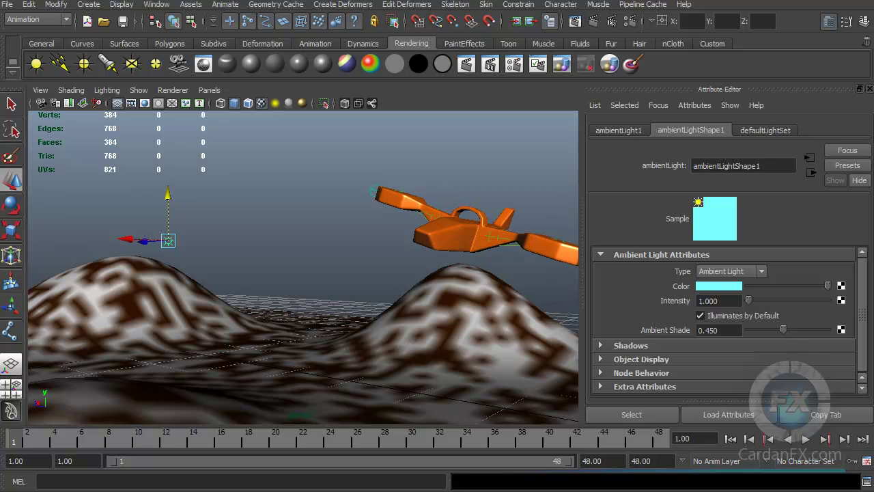
pyautogui.moveTo(873, 39); pyautogui.dragTo(432, 42)
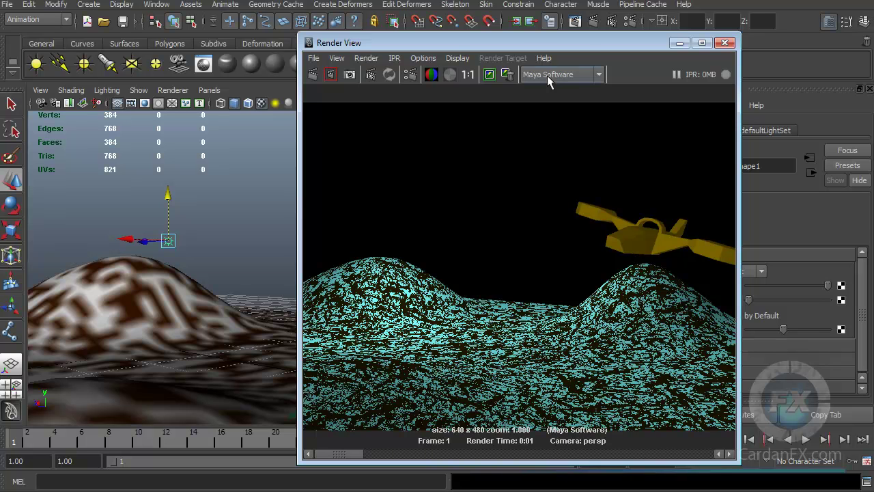
pyautogui.moveTo(585, 48); pyautogui.dragTo(873, 47)
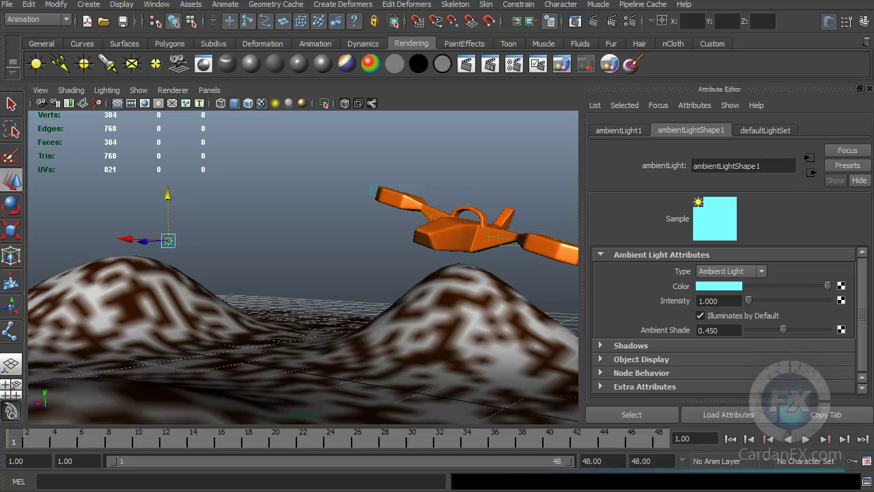
# Give the ambient light a magenta Shadow Color and re-render the scene
pyautogui.click(865, 311)
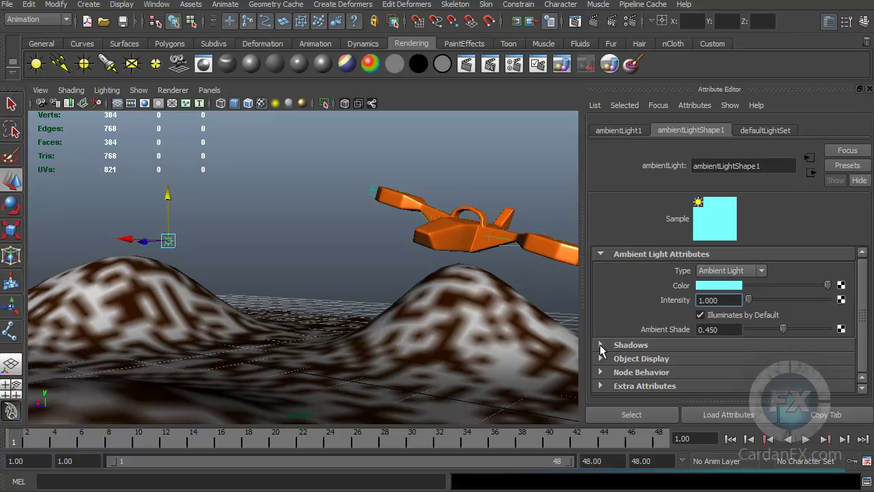
pyautogui.click(600, 345)
pyautogui.moveTo(864, 304); pyautogui.dragTo(865, 325)
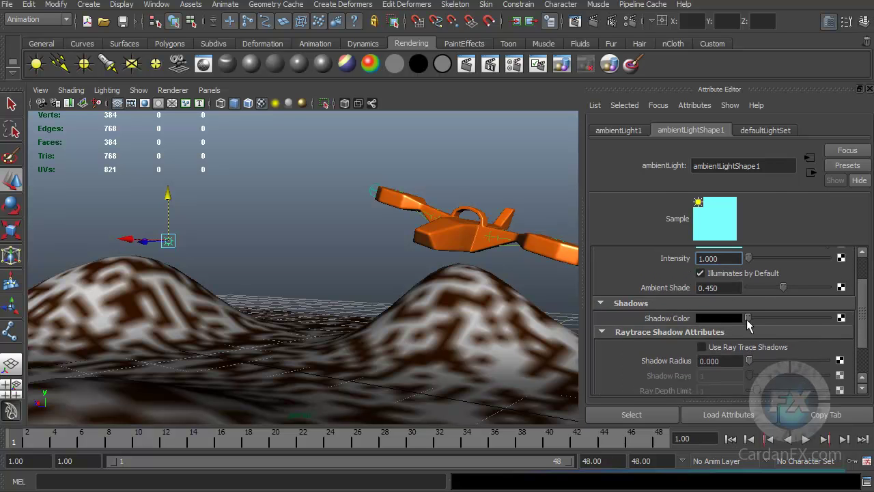
pyautogui.moveTo(800, 30); pyautogui.dragTo(182, 4)
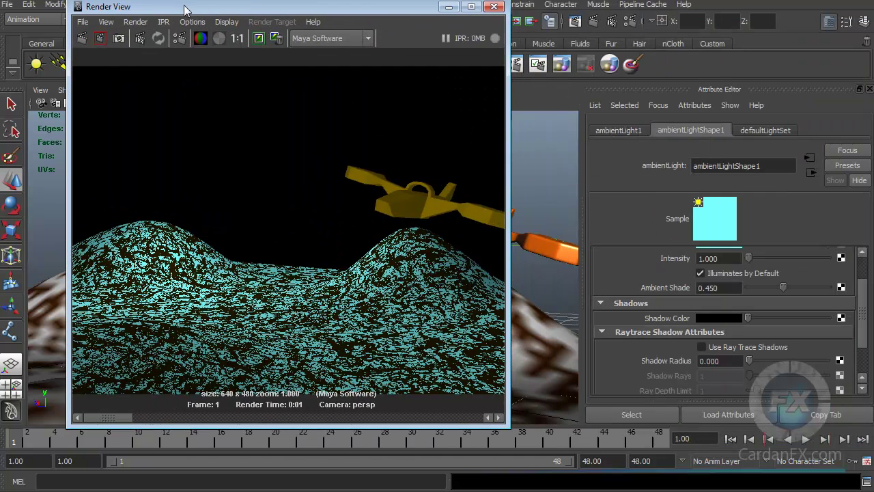
pyautogui.click(721, 317)
pyautogui.click(710, 308)
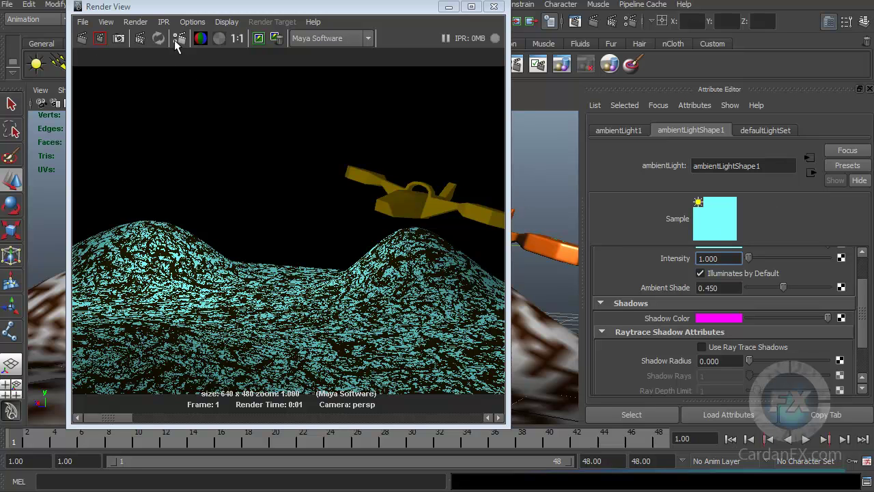
pyautogui.click(247, 39)
pyautogui.click(81, 37)
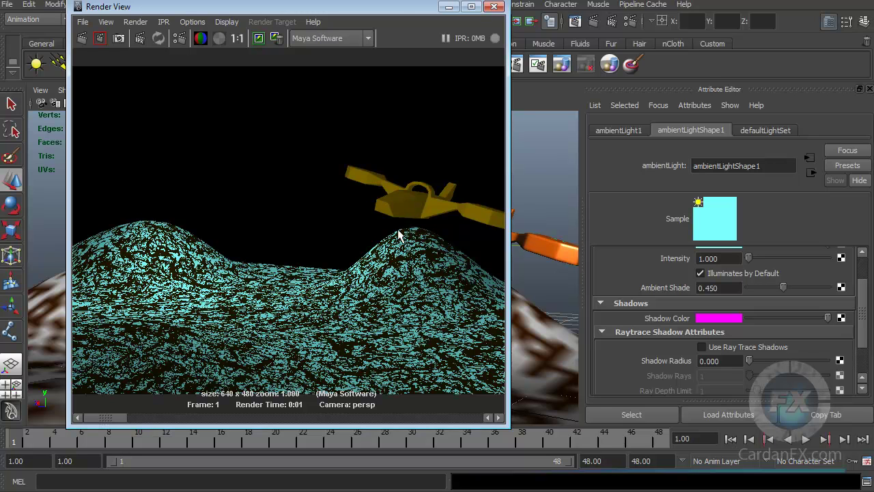
# Turn on Use Ray Trace Shadows for the ambient light
pyautogui.moveTo(395, 8); pyautogui.dragTo(383, 46)
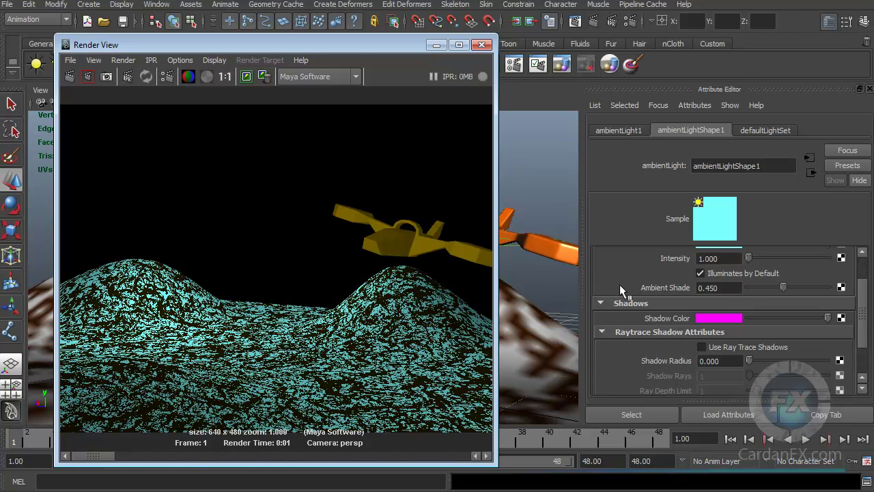
pyautogui.moveTo(864, 309); pyautogui.dragTo(865, 324)
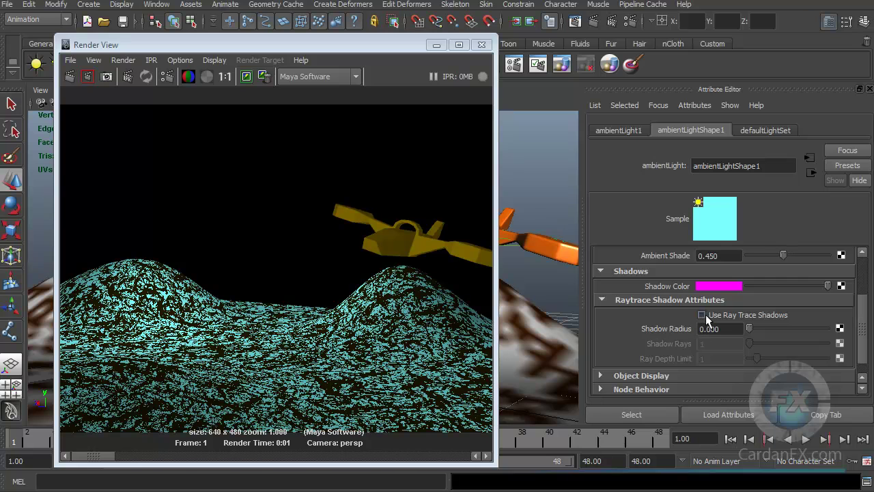
pyautogui.click(702, 316)
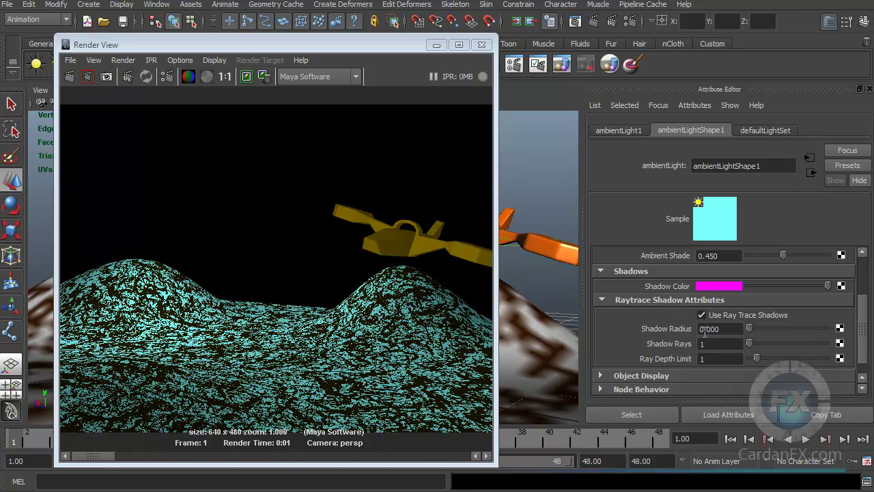
pyautogui.click(69, 77)
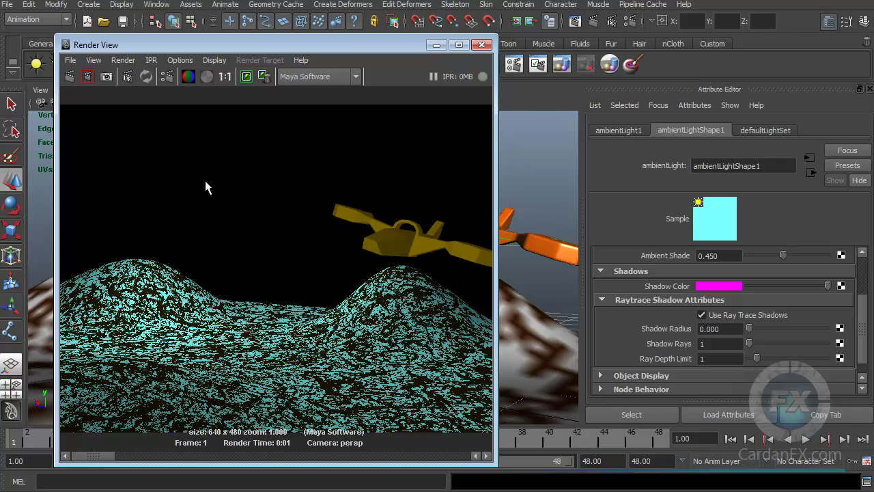
pyautogui.moveTo(341, 45); pyautogui.dragTo(321, 45)
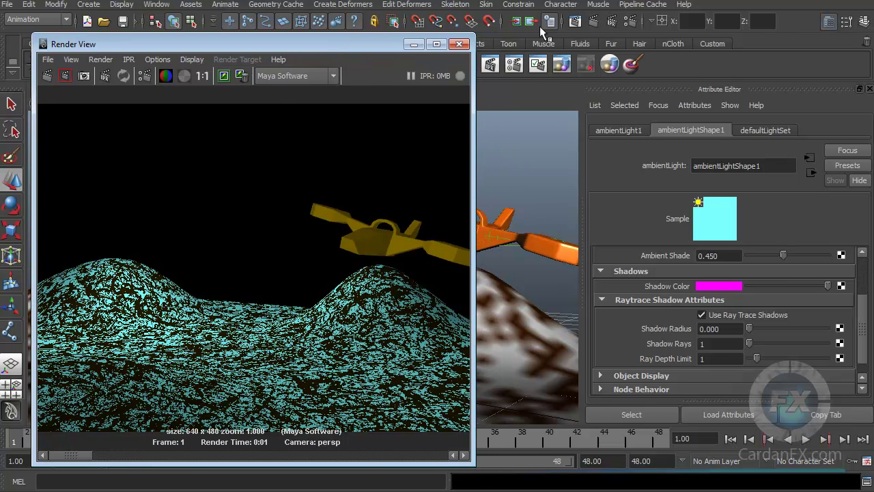
pyautogui.click(633, 21)
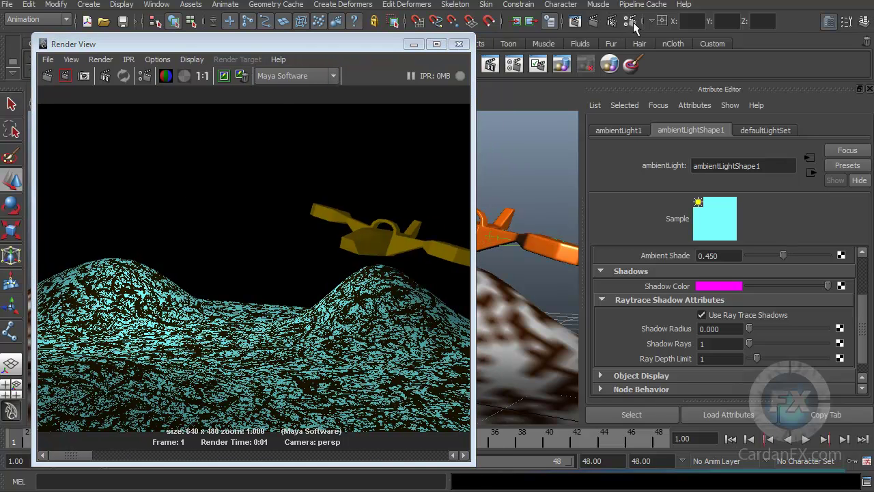
# Set Maya Software anti-aliasing to Production quality and enable Raytracing with default depths of 10
pyautogui.moveTo(812, 9); pyautogui.dragTo(575, 8)
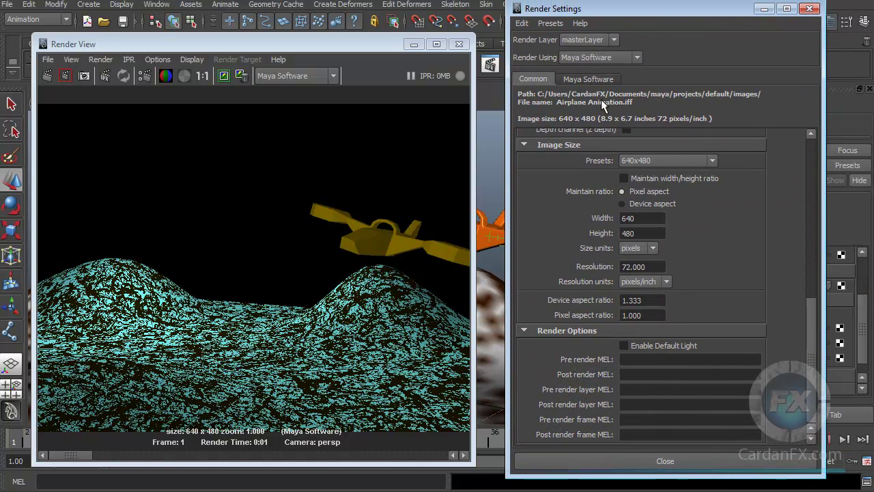
pyautogui.click(587, 80)
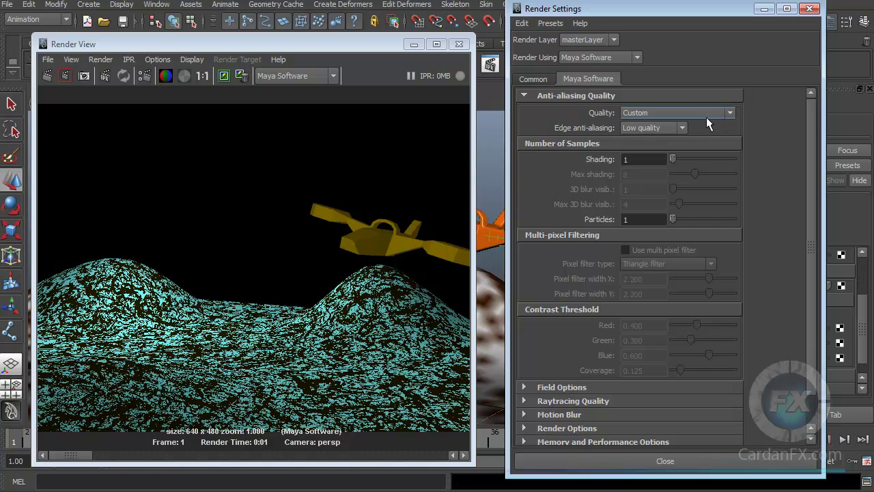
pyautogui.click(731, 113)
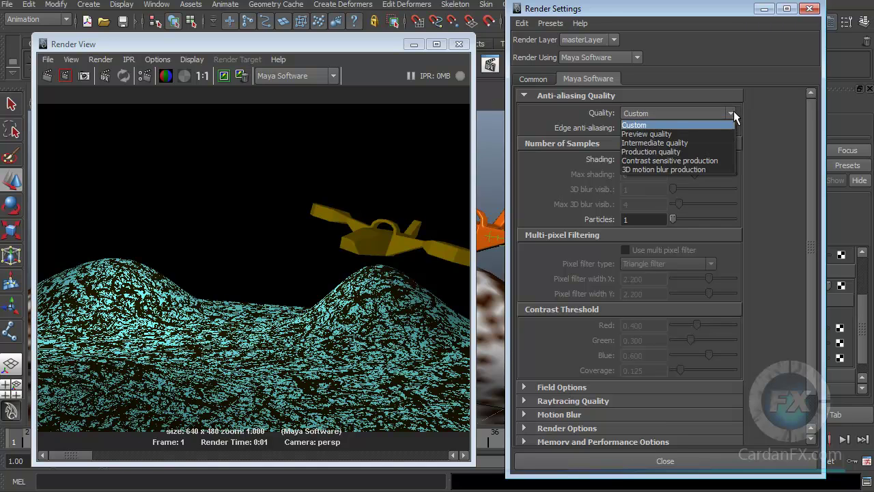
pyautogui.click(659, 152)
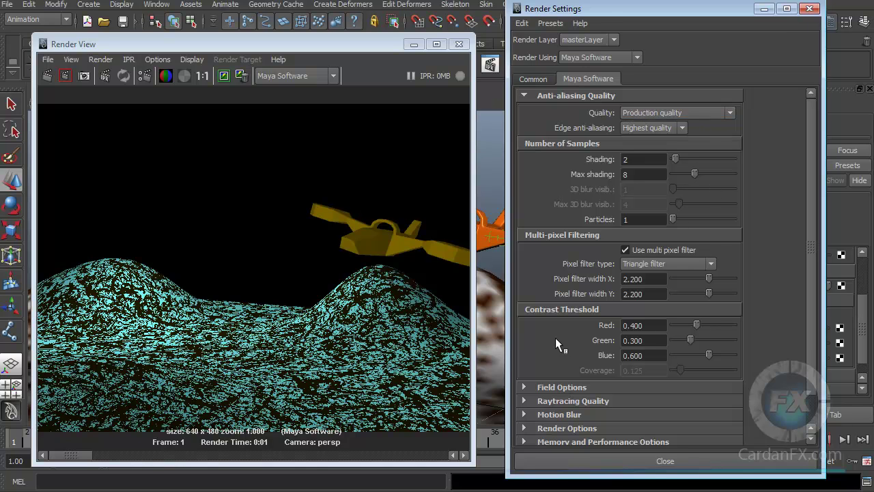
pyautogui.click(523, 399)
pyautogui.scroll(-3, 539, 393)
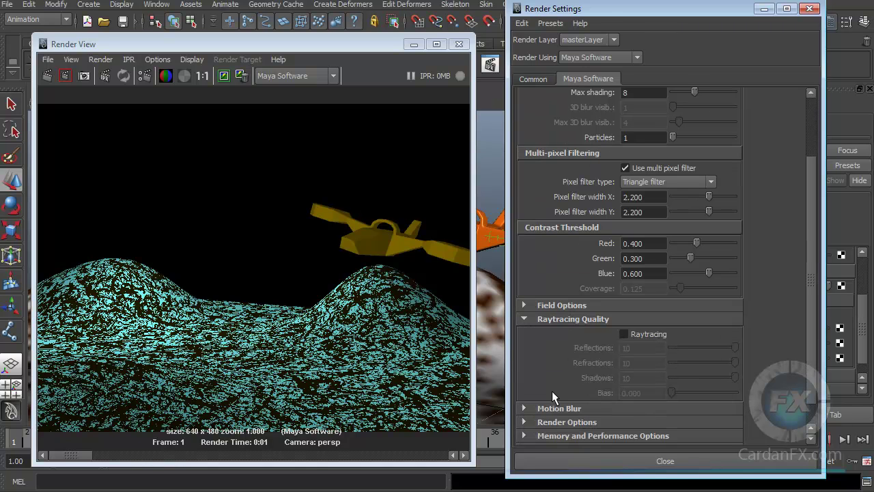
pyautogui.click(623, 334)
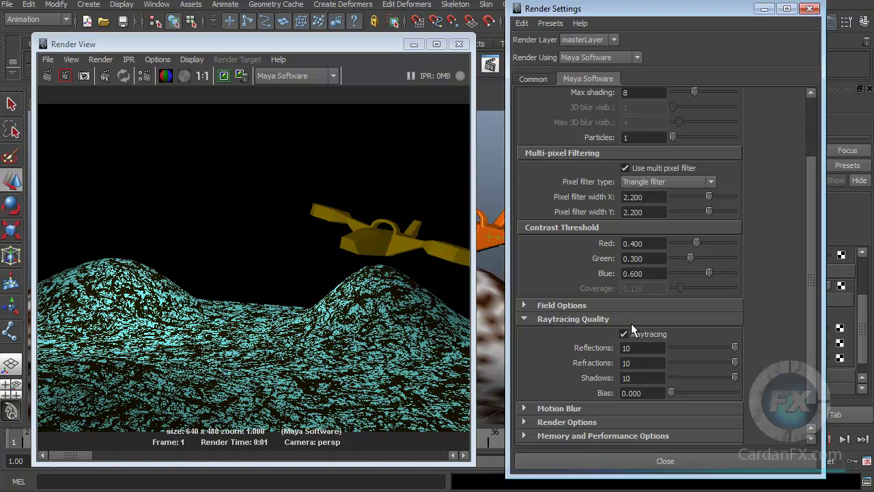
pyautogui.moveTo(586, 10); pyautogui.dragTo(873, 10)
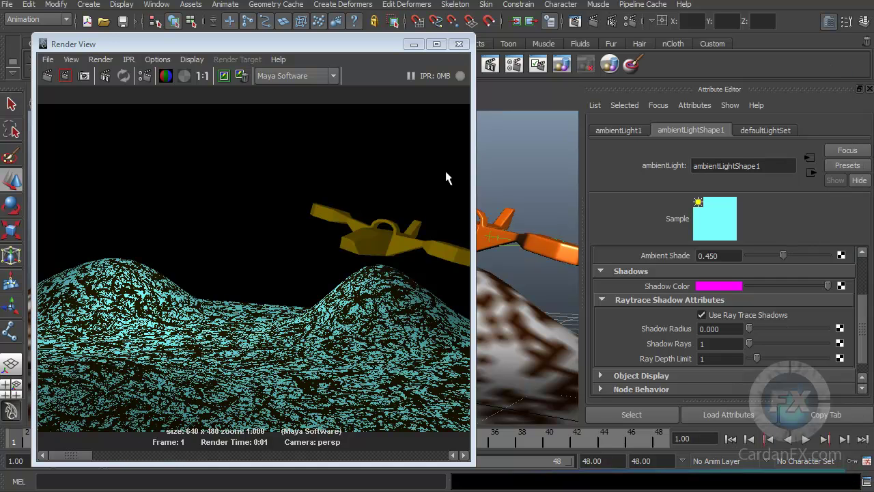
# Render the magenta-shadowed hills, then nudge the Shadow Radius up and re-render
pyautogui.click(47, 76)
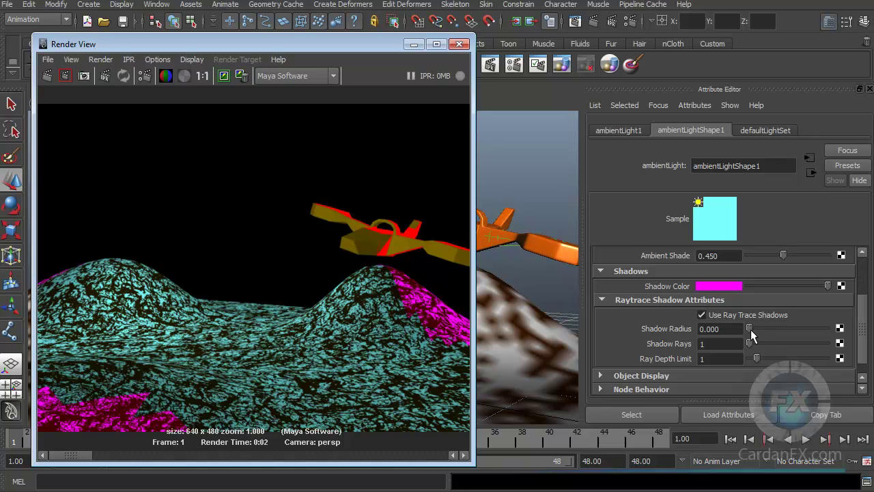
pyautogui.moveTo(758, 333); pyautogui.dragTo(790, 331)
pyautogui.click(50, 80)
# Push the Shadow Radius up to 1.000 and re-render the softened shadows
pyautogui.moveTo(74, 456)
pyautogui.mouseDown()
pyautogui.moveTo(113, 456)
pyautogui.moveTo(64, 460)
pyautogui.mouseUp()
pyautogui.moveTo(75, 456)
pyautogui.mouseDown()
pyautogui.moveTo(115, 456)
pyautogui.moveTo(68, 458)
pyautogui.mouseUp()
pyautogui.moveTo(790, 329); pyautogui.dragTo(848, 332)
pyautogui.click(47, 76)
# Set the Shadow Radius to 2.000, briefly trying 4.000 on the slider first
pyautogui.doubleClick(722, 329)
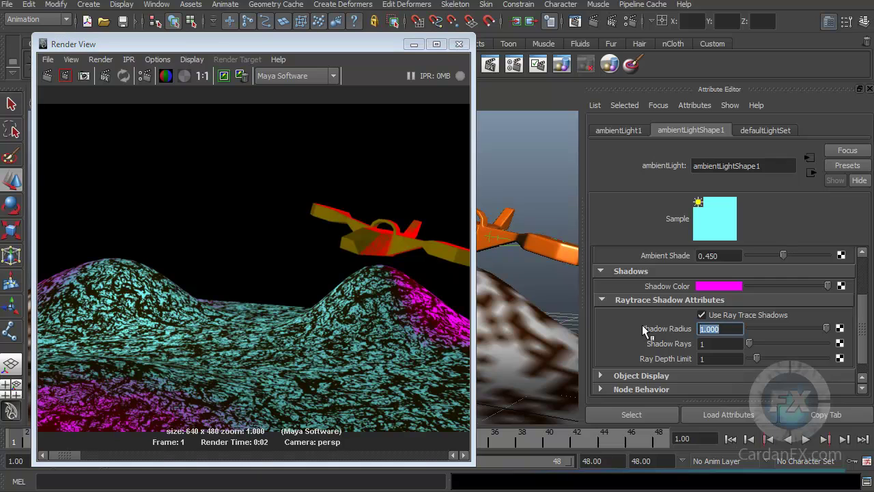
pyautogui.write('2')
pyautogui.press('Return')
pyautogui.moveTo(789, 327); pyautogui.dragTo(851, 336)
pyautogui.moveTo(851, 336); pyautogui.dragTo(800, 336)
pyautogui.write('2')
pyautogui.press('Return')
# Re-render with Shadow Radius 2.000 and scroll through the stored renders
pyautogui.click(48, 76)
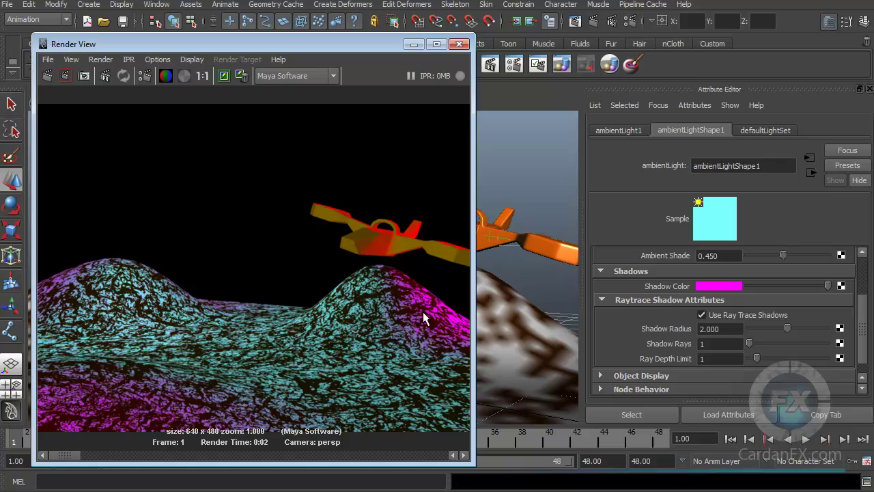
pyautogui.moveTo(66, 455); pyautogui.dragTo(171, 452)
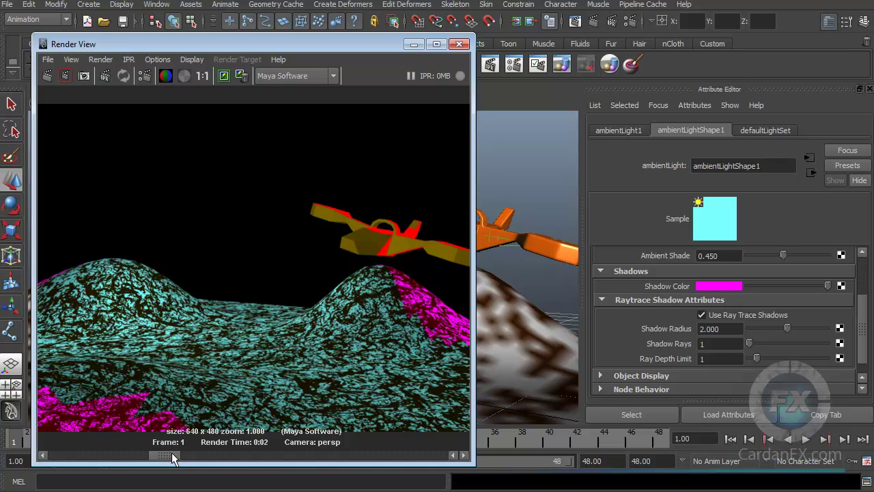
pyautogui.moveTo(172, 452); pyautogui.dragTo(54, 460)
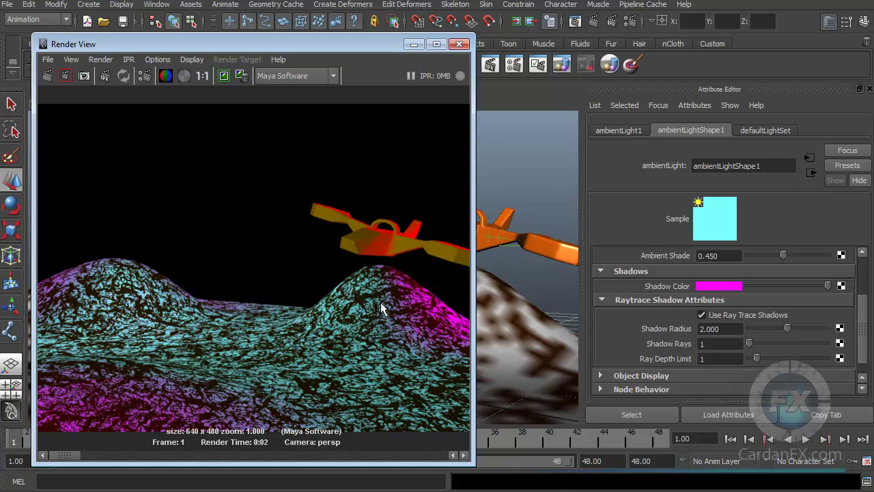
# Make the light's shadow colour dark grey from the Color History
pyautogui.click(713, 287)
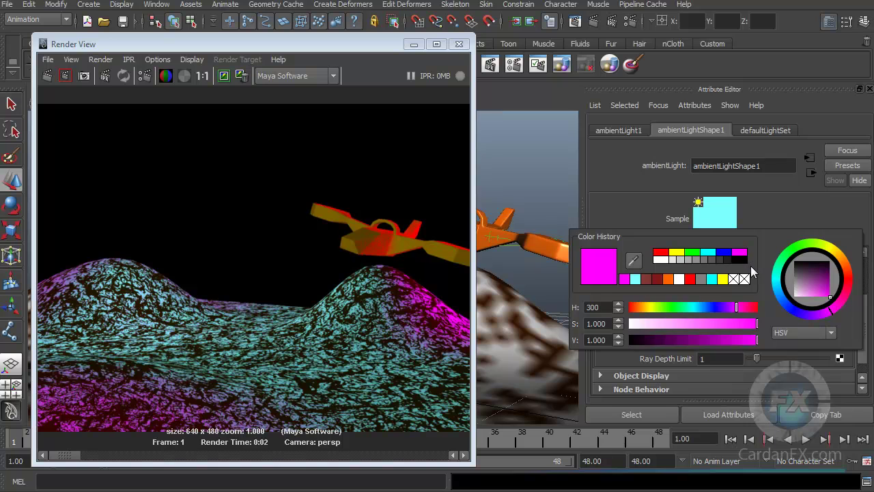
pyautogui.click(727, 261)
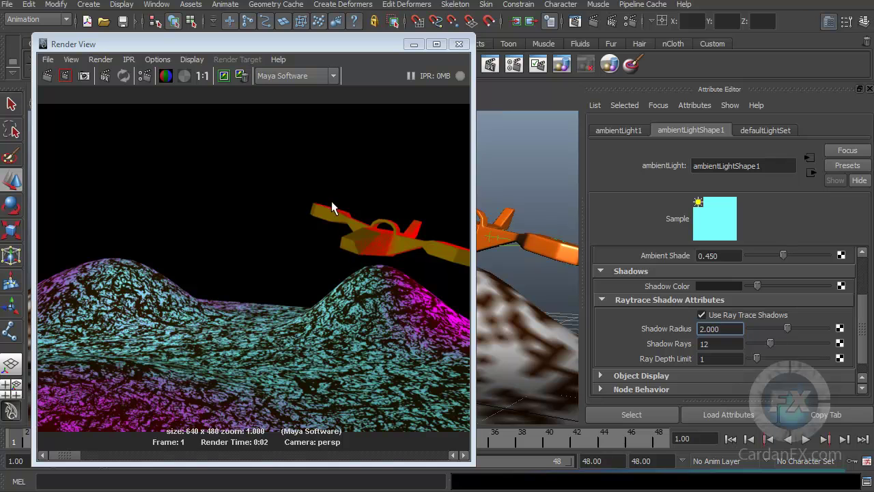
# Render with dark grey shadows, restore magenta shadow colour, and re-render with 12 shadow rays
pyautogui.click(42, 74)
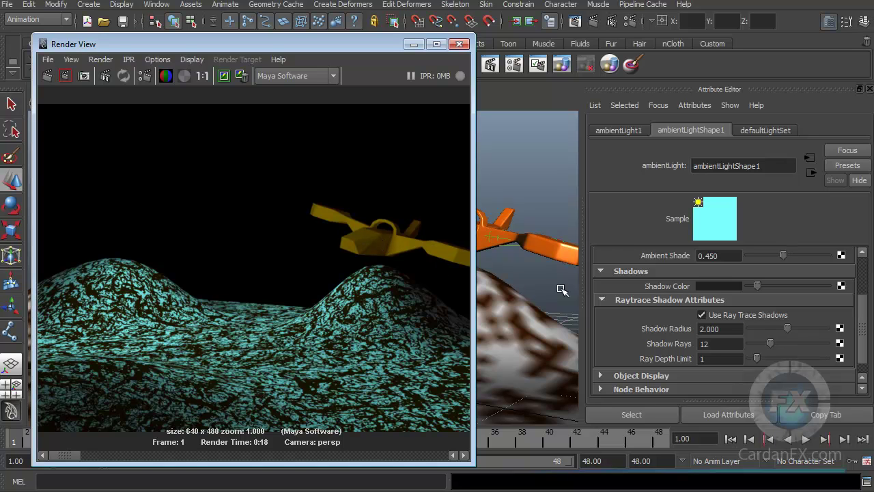
pyautogui.click(710, 286)
pyautogui.click(632, 279)
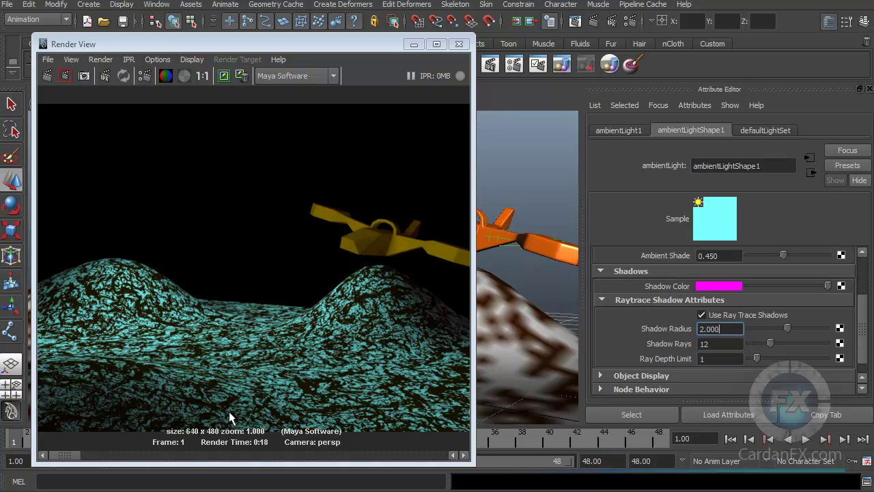
pyautogui.moveTo(69, 455); pyautogui.dragTo(32, 446)
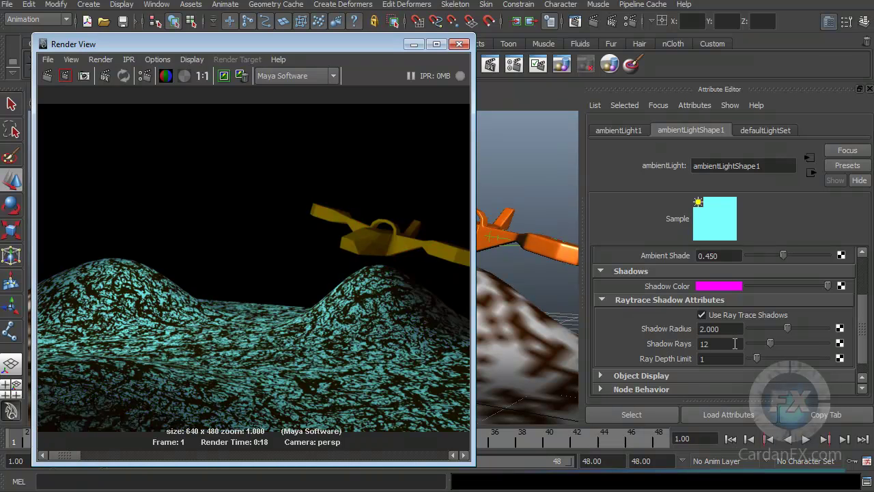
pyautogui.click(46, 76)
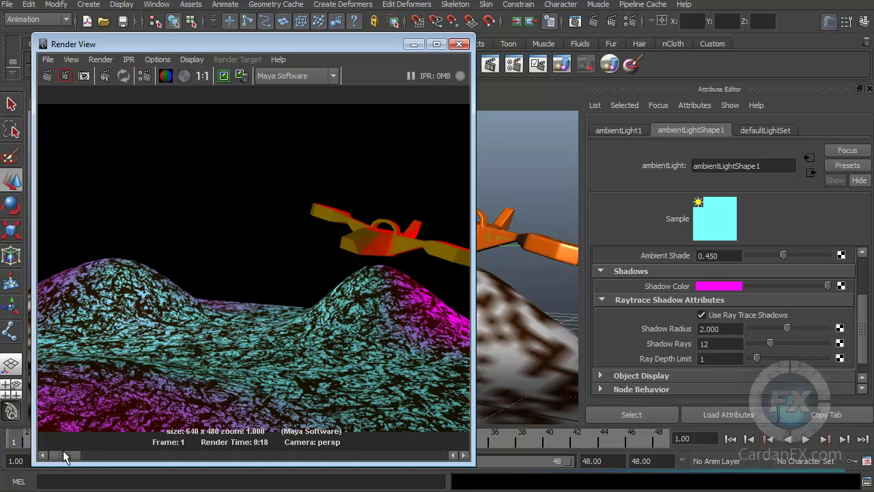
# Zoom and pan around the render to inspect the airplane and hills up close
pyautogui.moveTo(63, 453); pyautogui.dragTo(94, 451)
pyautogui.scroll(15, 394, 271)
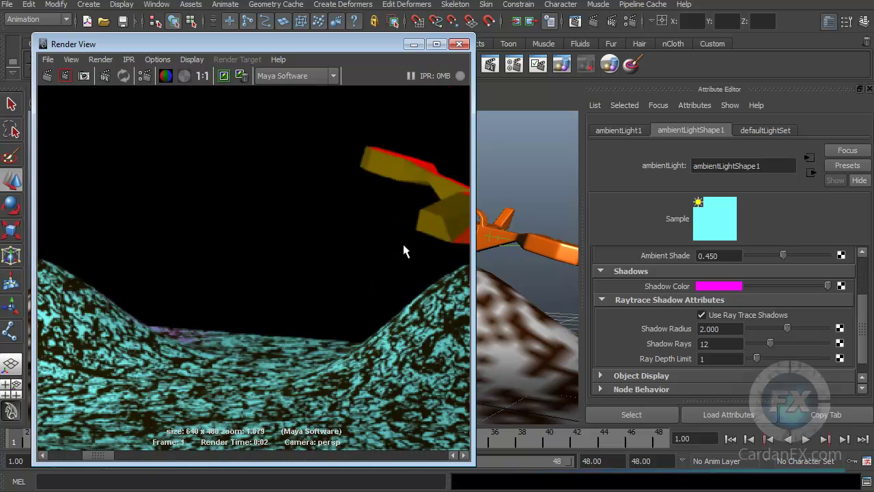
pyautogui.scroll(4, 272, 303)
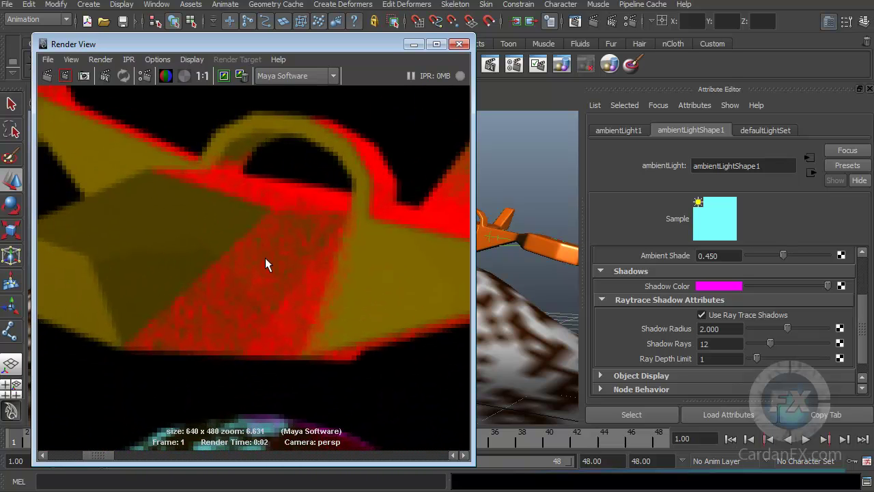
pyautogui.scroll(-15, 265, 258)
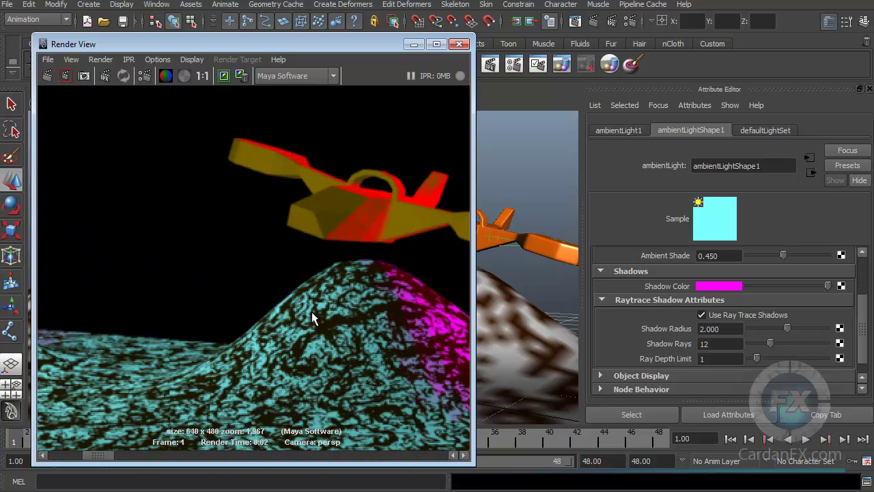
pyautogui.scroll(-3, 357, 300)
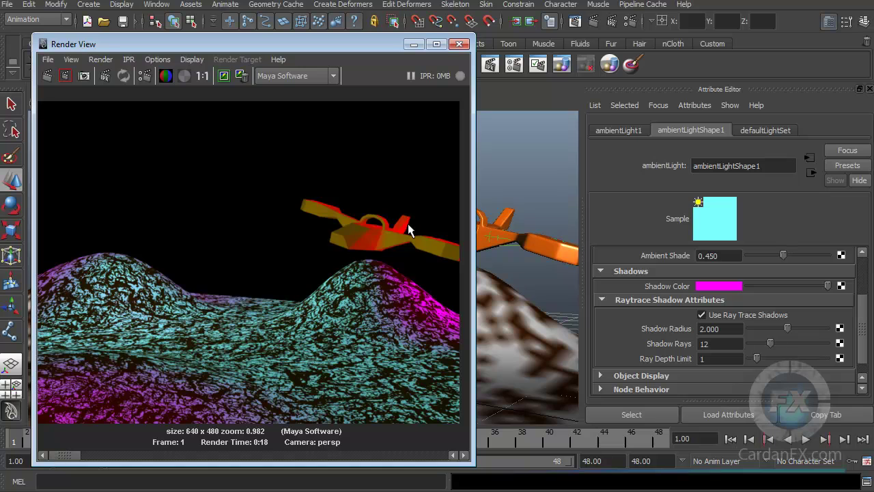
pyautogui.keyDown('alt'); pyautogui.moveTo(410, 228); pyautogui.dragTo(316, 269, button='middle'); pyautogui.keyUp('alt')
pyautogui.scroll(15, 316, 270)
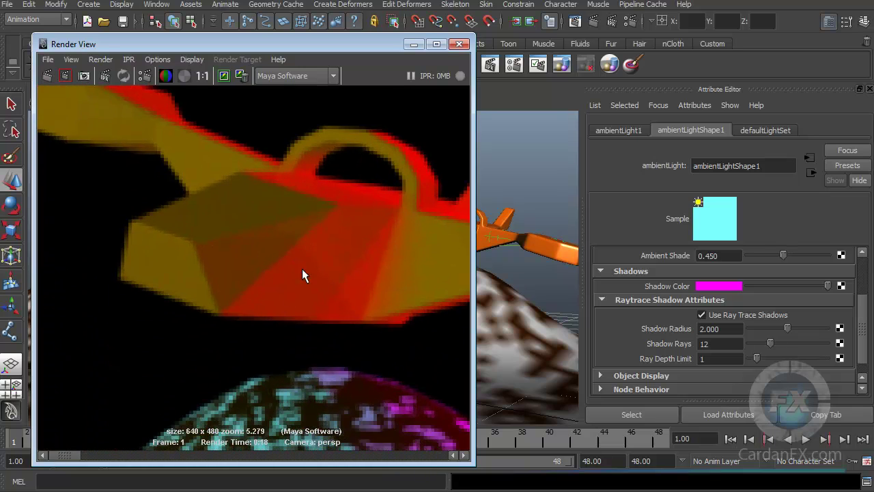
pyautogui.scroll(-15, 279, 293)
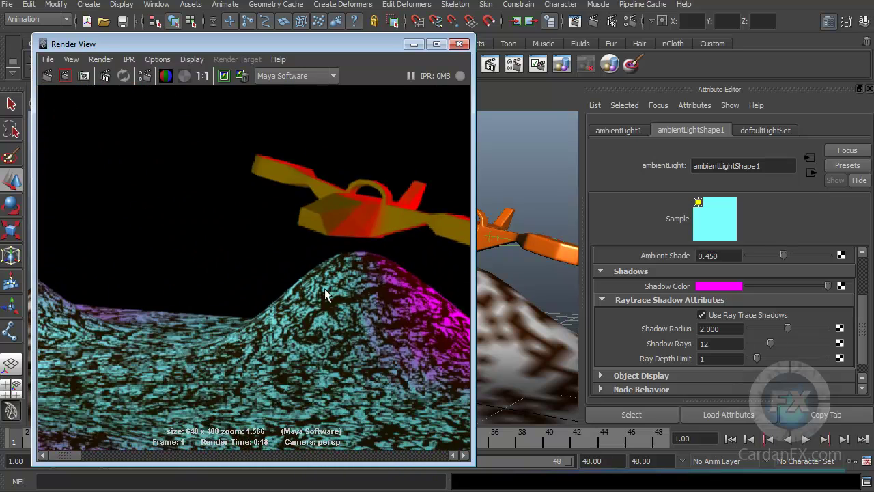
pyautogui.scroll(-2, 341, 288)
# Fit the render back in view and enlarge the Render View to show the full 640 x 480 image
pyautogui.keyDown('alt'); pyautogui.moveTo(331, 294); pyautogui.dragTo(342, 304, button='middle'); pyautogui.keyUp('alt')
pyautogui.moveTo(370, 45); pyautogui.dragTo(359, 28)
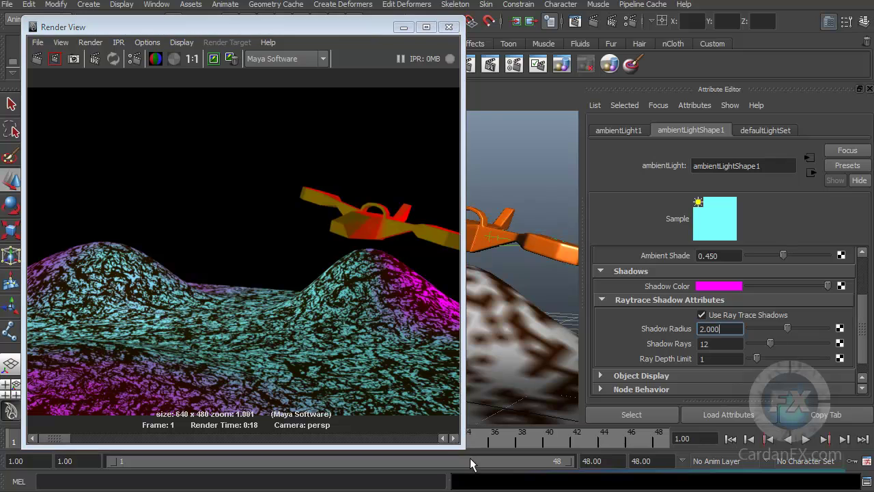
pyautogui.moveTo(463, 446); pyautogui.dragTo(509, 473)
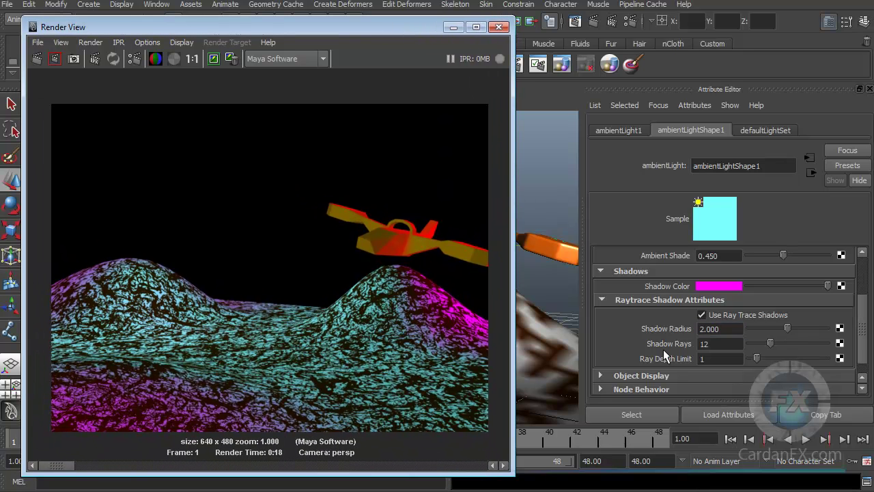
# Move from Shadow Rays to the Ray Depth Limit and drag it up toward 4
pyautogui.click(717, 343)
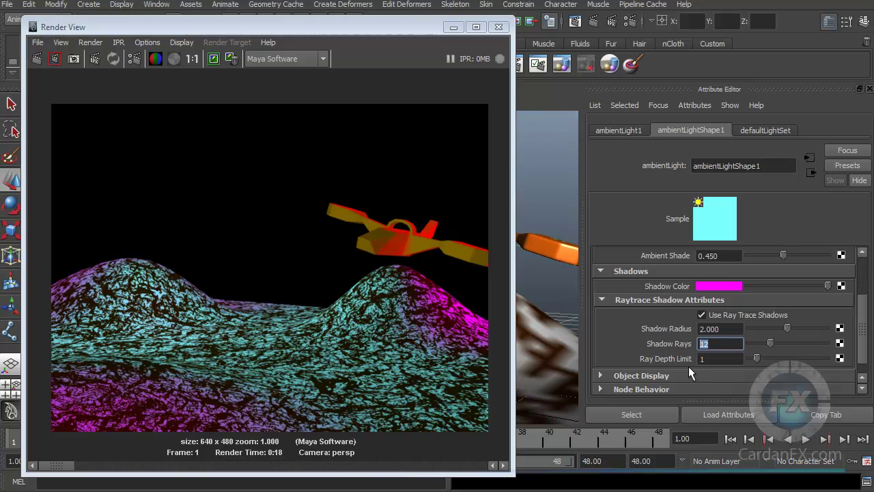
pyautogui.press('Tab')
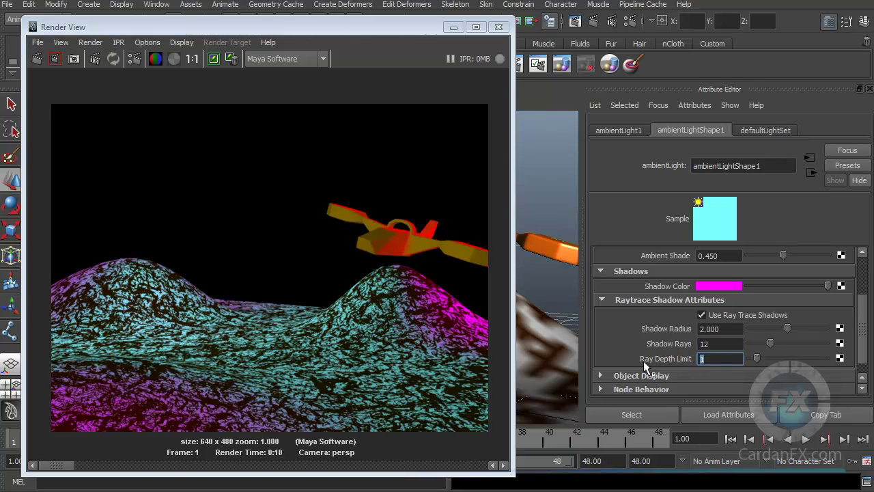
pyautogui.moveTo(759, 358); pyautogui.dragTo(783, 355)
# Try Ray Depth Limit values 4 and 3, ending with it dragged down to 0
pyautogui.write('4')
pyautogui.press('BackSpace')
pyautogui.write('3')
pyautogui.moveTo(769, 360); pyautogui.dragTo(751, 358)
pyautogui.scroll(-1, 860, 341)
pyautogui.scroll(3, 860, 348)
pyautogui.scroll(-3, 860, 361)
pyautogui.scroll(3, 860, 359)
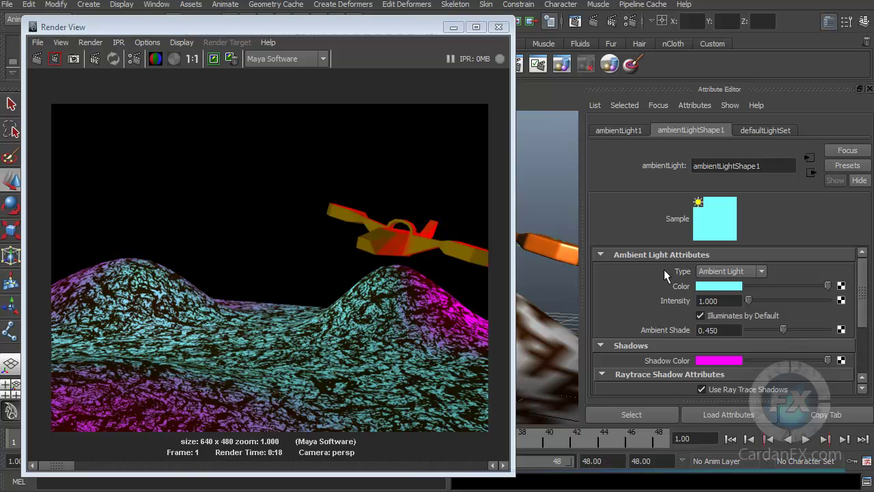
pyautogui.moveTo(298, 21); pyautogui.dragTo(320, 16)
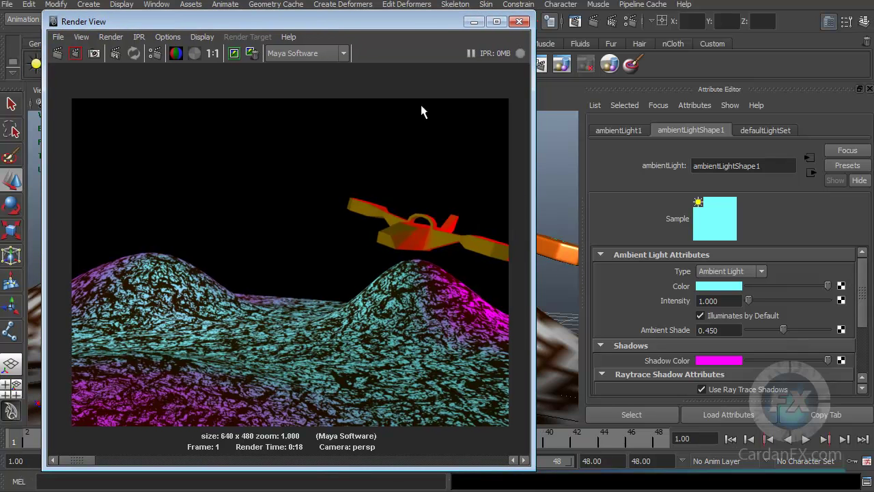
# Change the light Type from ambient to Area Light
pyautogui.click(762, 271)
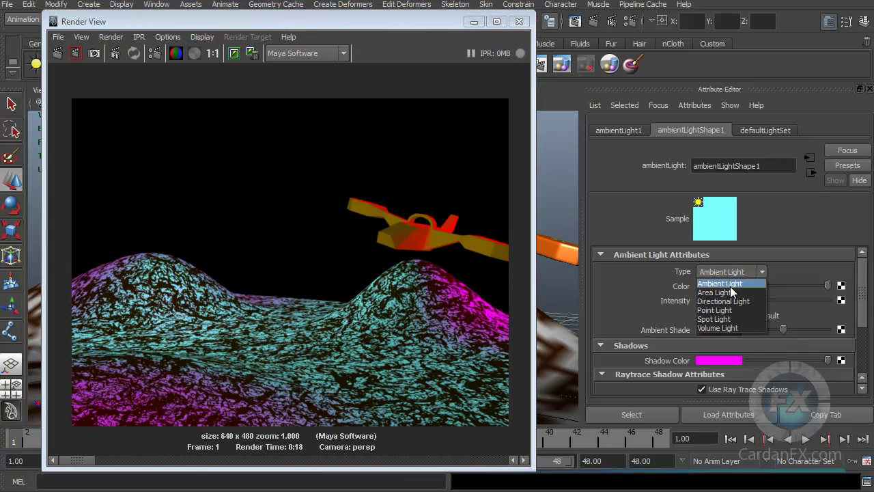
pyautogui.click(793, 263)
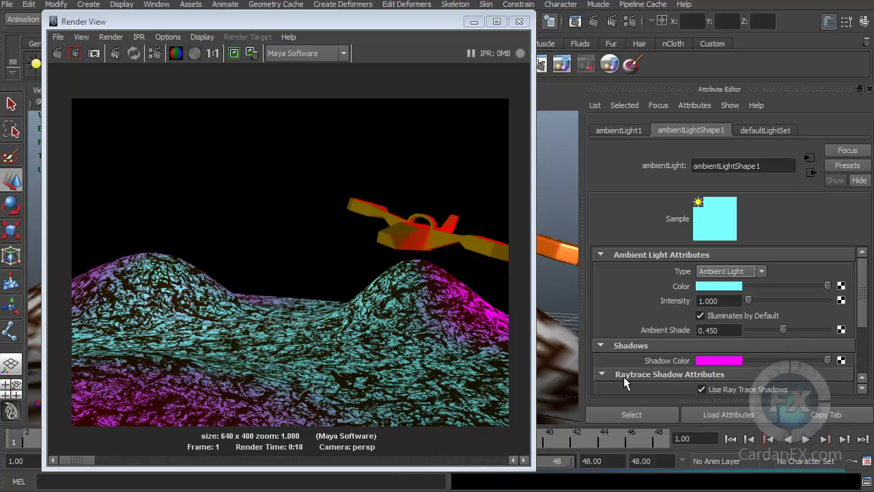
pyautogui.click(767, 271)
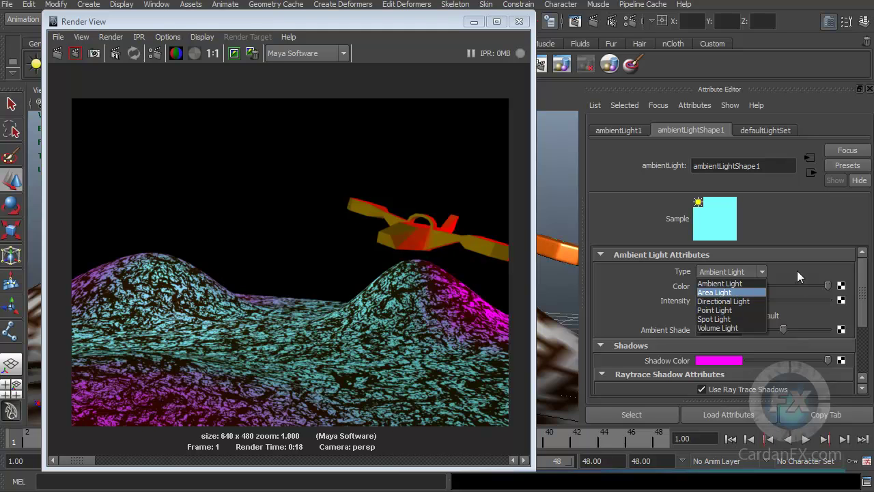
pyautogui.click(234, 52)
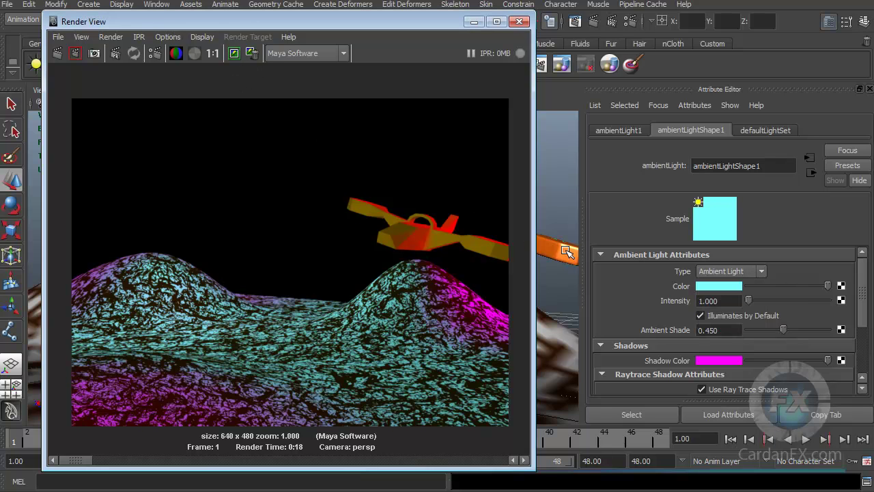
pyautogui.click(763, 271)
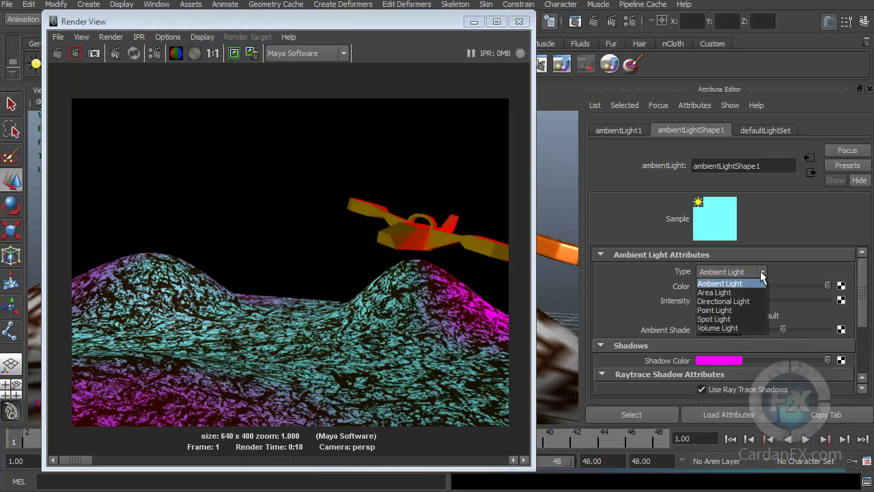
pyautogui.click(730, 293)
pyautogui.moveTo(227, 23); pyautogui.dragTo(278, 25)
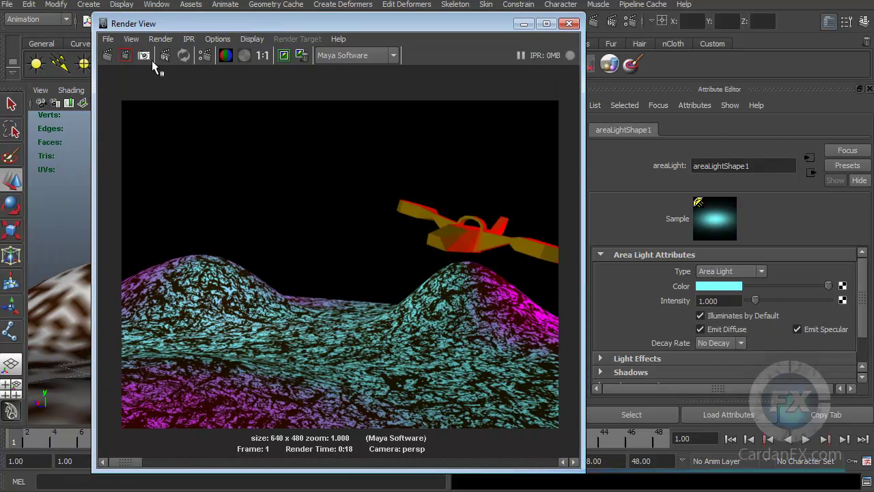
# Render with the area light, then orbit and zoom the perspective view to find the light above the terrain
pyautogui.click(125, 54)
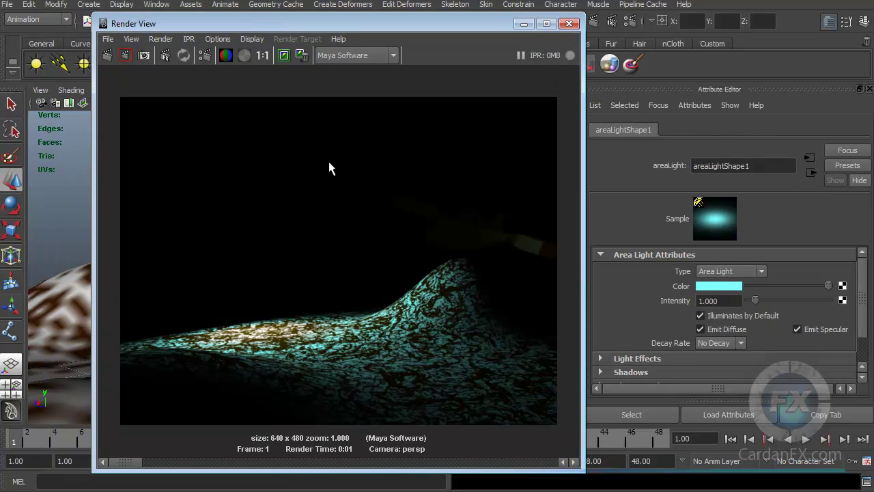
pyautogui.moveTo(240, 28); pyautogui.dragTo(568, 31)
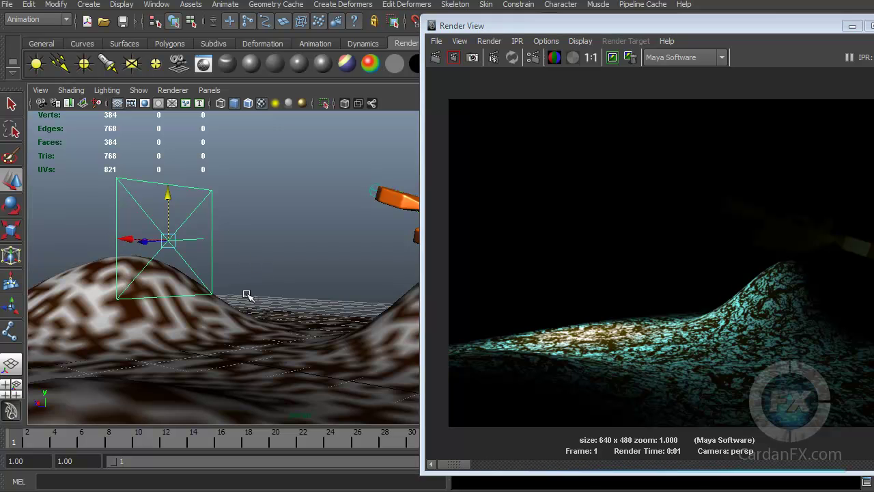
pyautogui.keyDown('alt'); pyautogui.moveTo(193, 195); pyautogui.dragTo(157, 256); pyautogui.keyUp('alt')
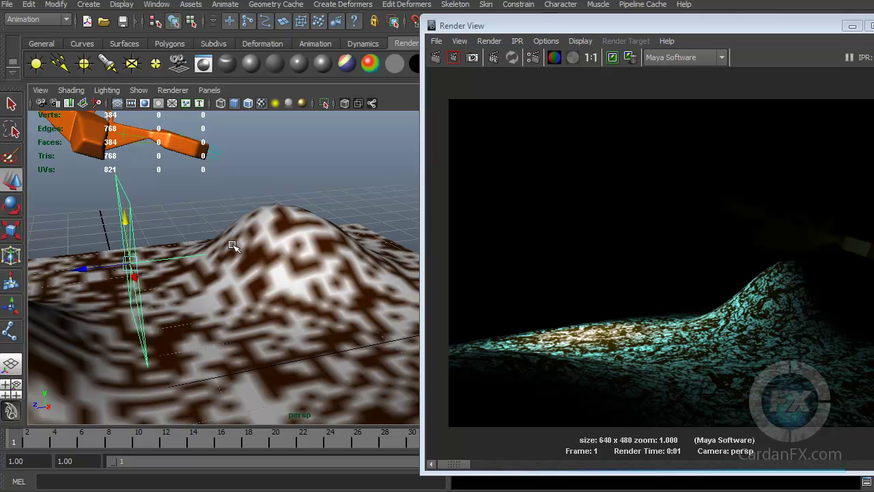
pyautogui.scroll(-2, 225, 258)
pyautogui.keyDown('alt'); pyautogui.moveTo(225, 256); pyautogui.dragTo(212, 273, button='middle'); pyautogui.keyUp('alt')
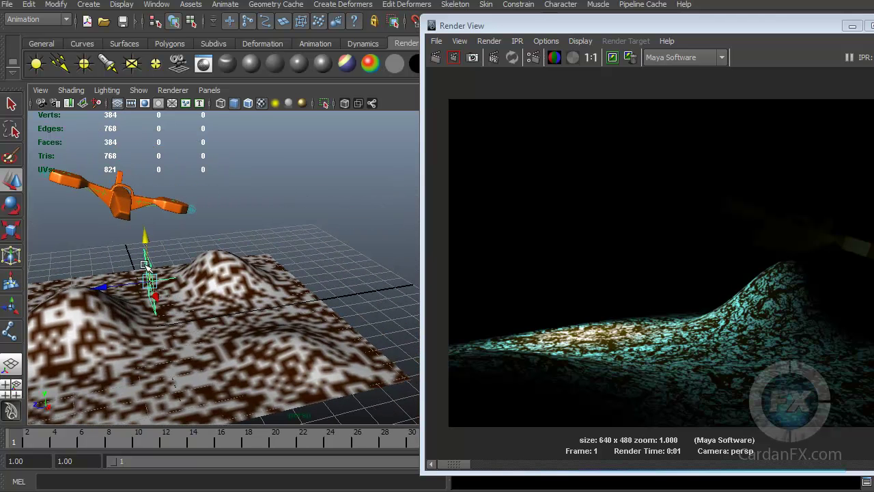
pyautogui.keyDown('alt'); pyautogui.moveTo(260, 266); pyautogui.dragTo(201, 198); pyautogui.keyUp('alt')
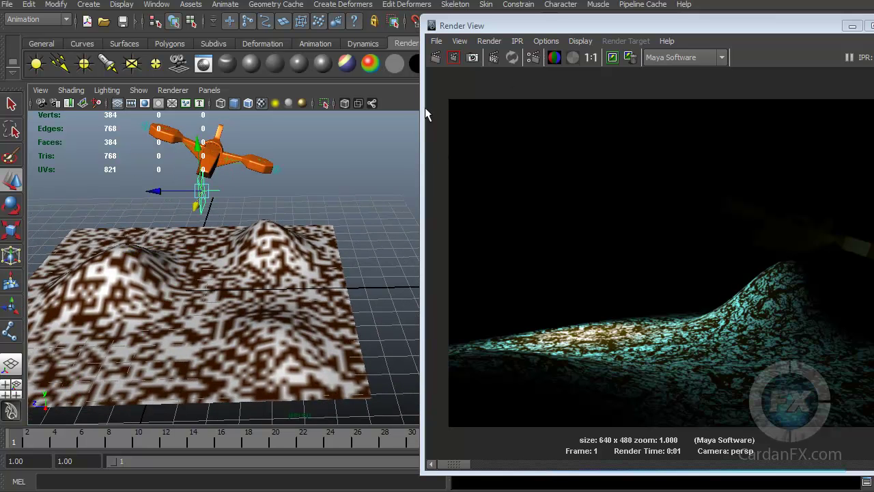
# Rotate the area light with the Rotate tool to tilt it toward the hills
pyautogui.keyDown('alt'); pyautogui.moveTo(322, 172); pyautogui.dragTo(214, 244); pyautogui.keyUp('alt')
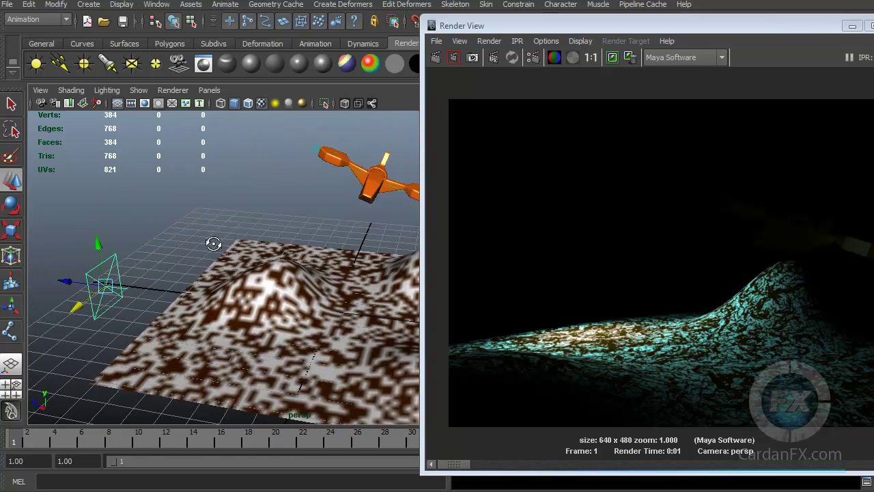
pyautogui.click(10, 205)
pyautogui.moveTo(93, 315); pyautogui.dragTo(152, 313)
pyautogui.moveTo(526, 28); pyautogui.dragTo(469, 35)
pyautogui.keyDown('alt'); pyautogui.moveTo(217, 316); pyautogui.dragTo(310, 295); pyautogui.keyUp('alt')
pyautogui.scroll(6, 302, 293)
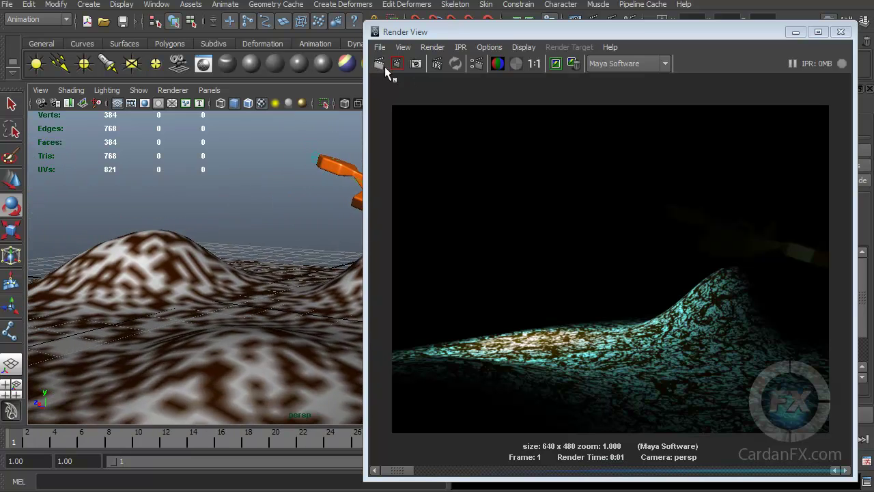
# Render with the re-aimed area light, getting a nearly black frame, then move the Render View off-screen
pyautogui.click(380, 64)
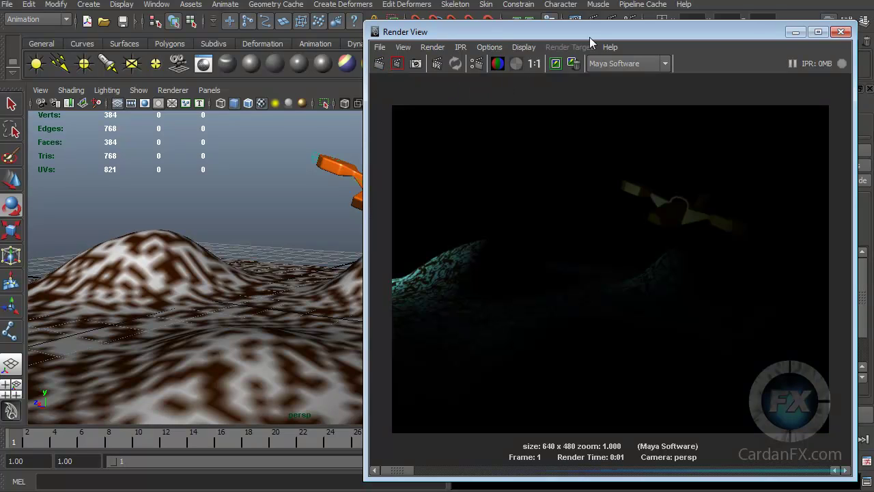
pyautogui.moveTo(590, 38); pyautogui.dragTo(392, 38)
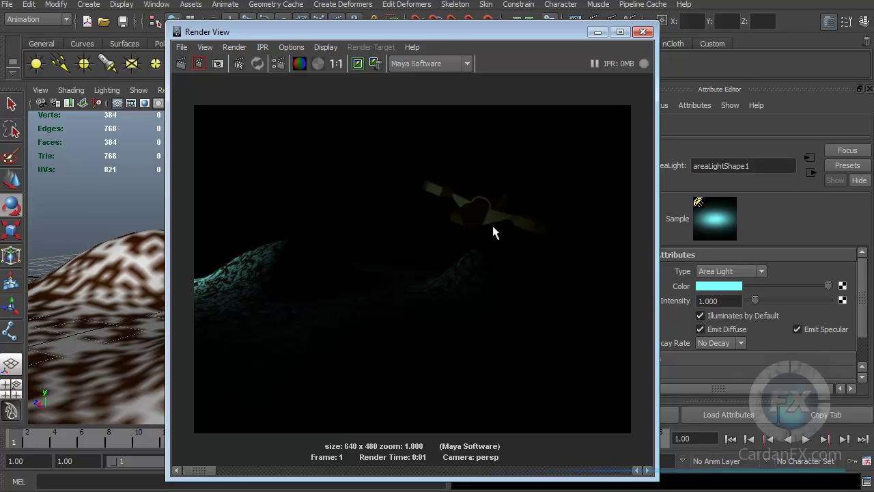
pyautogui.moveTo(437, 31); pyautogui.dragTo(873, 41)
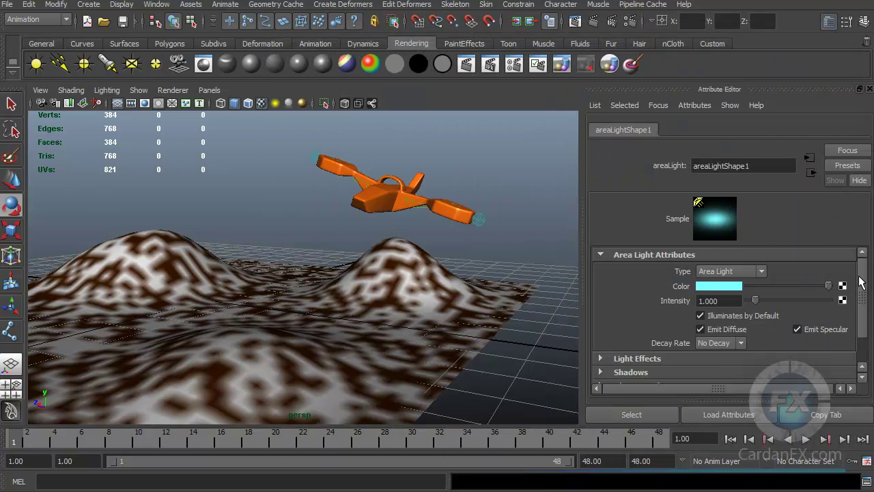
# Expand the area light's Shadows section and enable Use Depth Map Shadows
pyautogui.moveTo(863, 298)
pyautogui.mouseDown()
pyautogui.moveTo(861, 335)
pyautogui.moveTo(862, 287)
pyautogui.mouseUp()
pyautogui.scroll(-2, 653, 345)
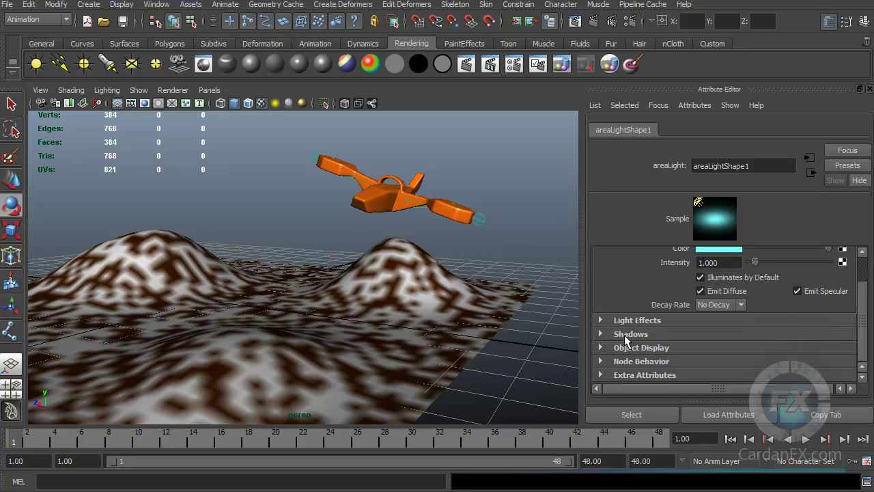
pyautogui.click(602, 333)
pyautogui.scroll(-4, 699, 339)
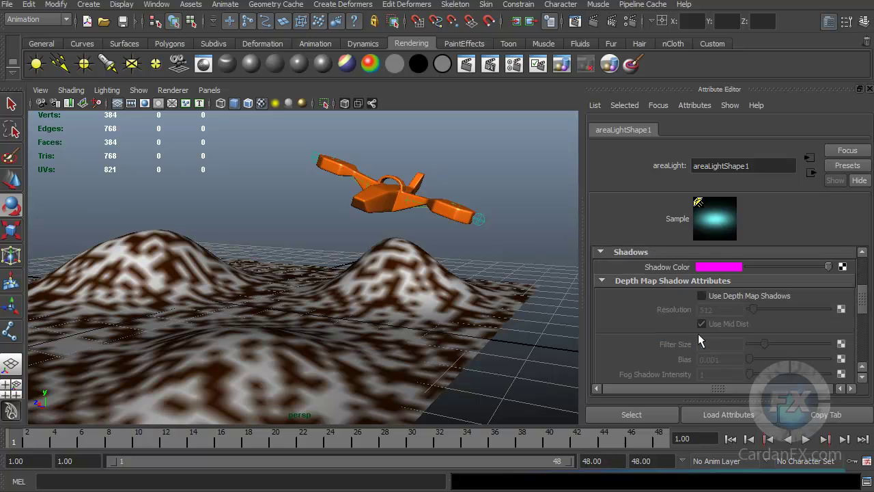
pyautogui.click(701, 296)
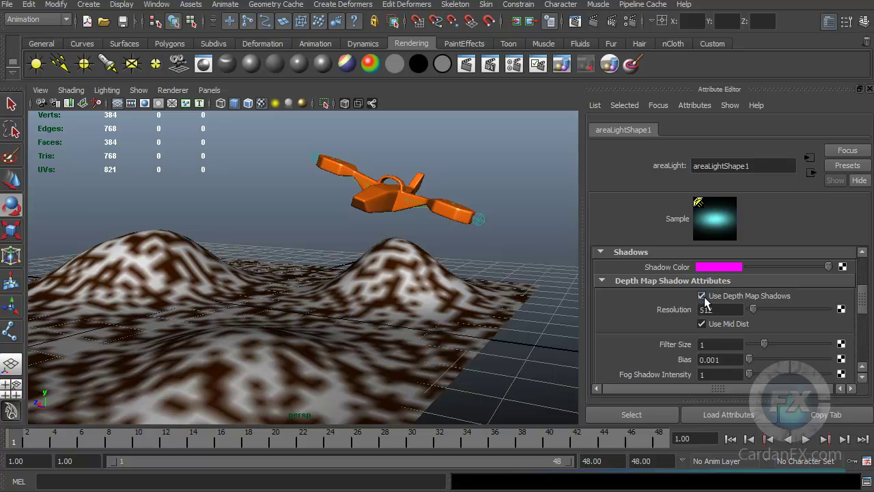
# Briefly try ray-traced shadows, switch back to depth-map shadows, and render a test frame
pyautogui.moveTo(864, 306); pyautogui.dragTo(864, 355)
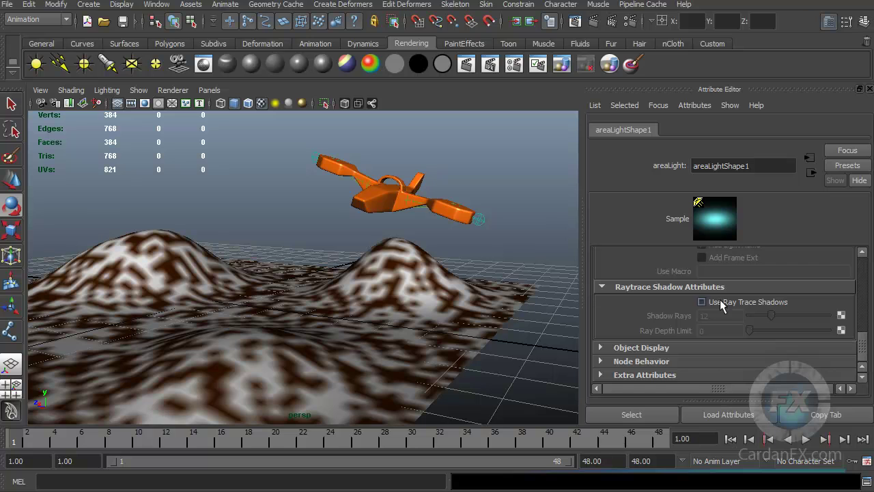
pyautogui.click(701, 302)
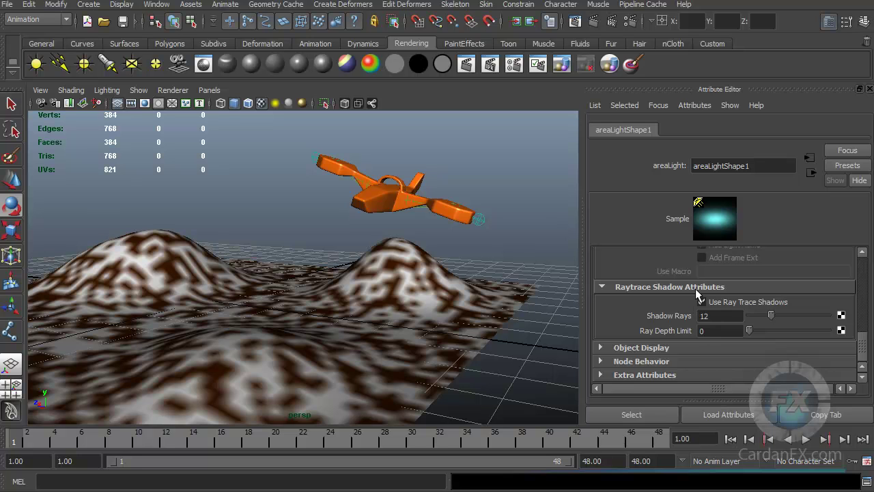
pyautogui.click(697, 287)
pyautogui.scroll(2, 700, 290)
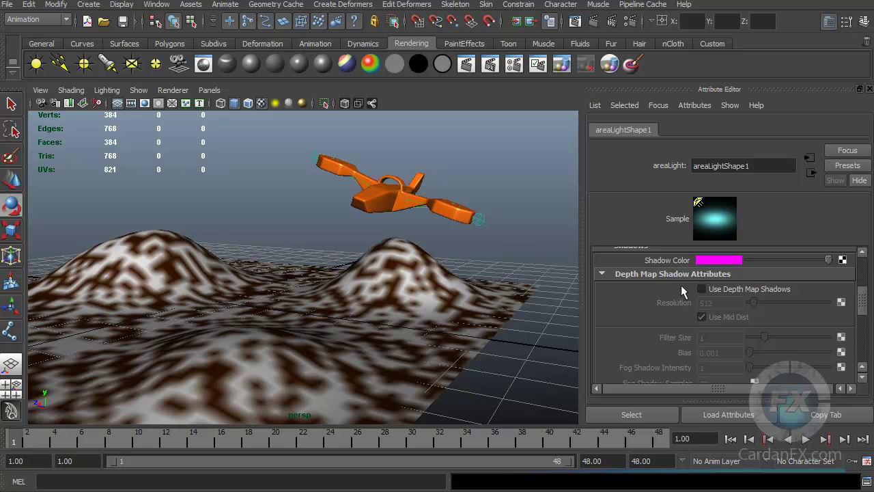
pyautogui.click(702, 289)
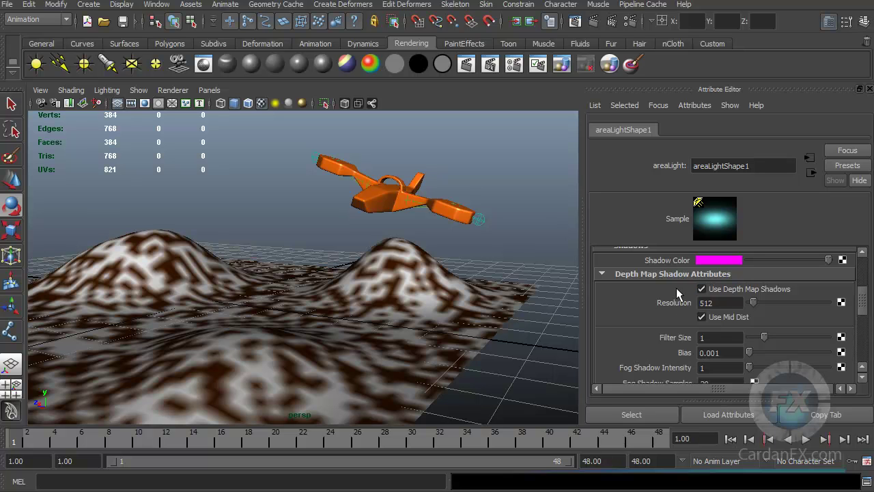
pyautogui.click(575, 21)
pyautogui.moveTo(668, 72); pyautogui.dragTo(413, 16)
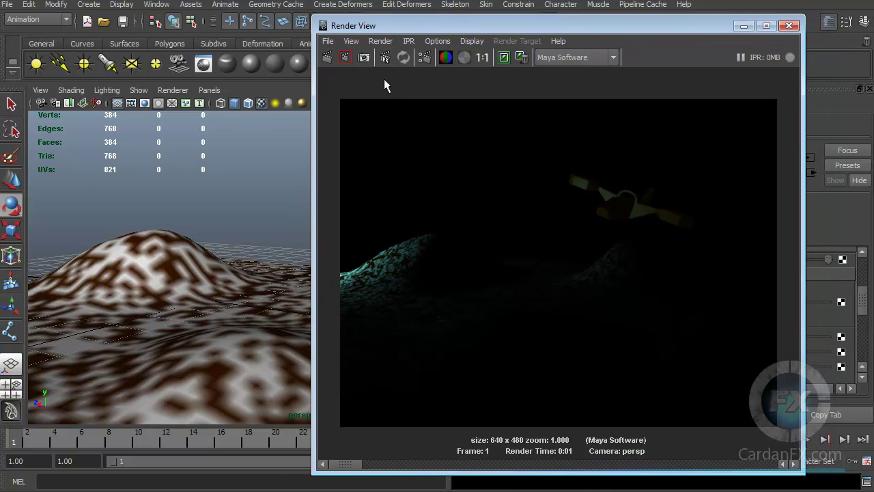
# Redo the full-frame render, zoom in to inspect the magenta shadow, then close Render View
pyautogui.click(334, 77)
pyautogui.click(327, 57)
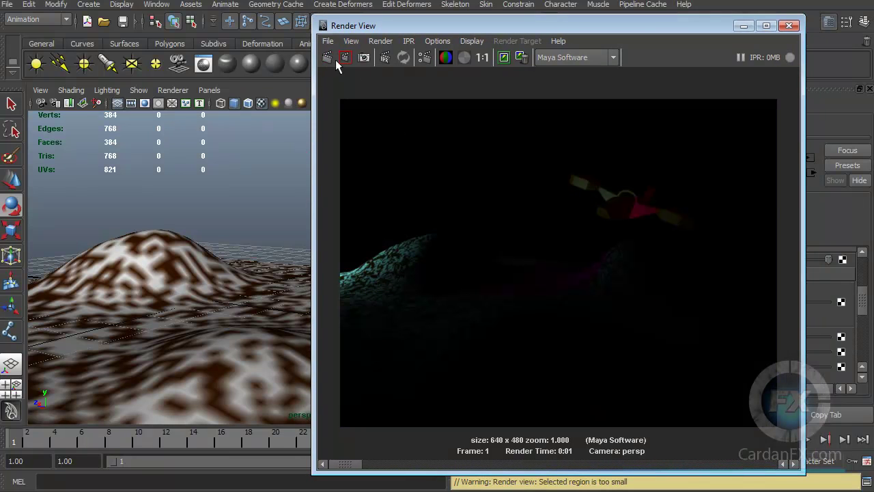
pyautogui.scroll(2, 637, 211)
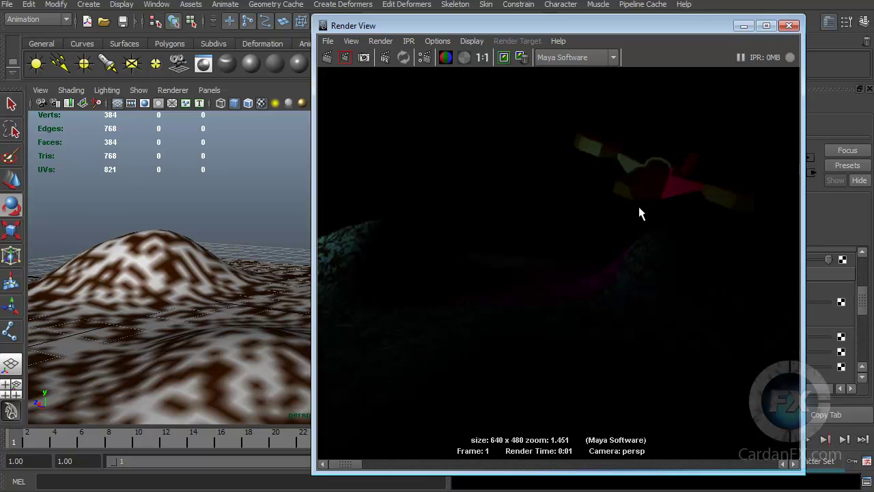
pyautogui.scroll(-1, 668, 221)
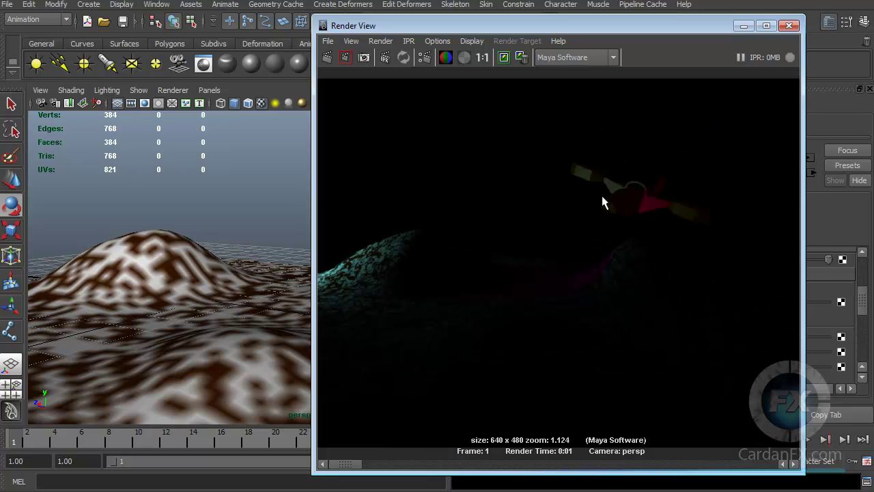
pyautogui.moveTo(447, 32); pyautogui.dragTo(357, 17)
pyautogui.click(689, 14)
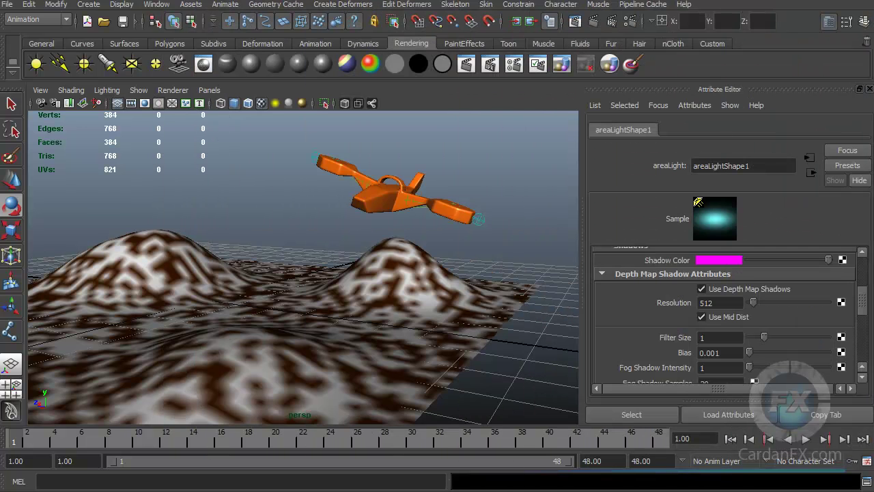
# Change the depth-map shadow Resolution from 512 to 2048
pyautogui.click(714, 305)
pyautogui.scroll(-1, 866, 304)
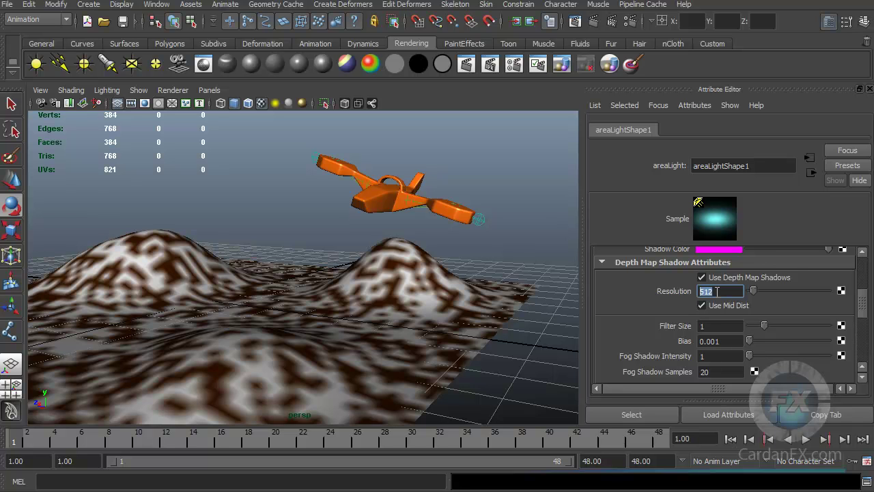
pyautogui.write('2048')
pyautogui.press('Return')
pyautogui.moveTo(751, 29); pyautogui.dragTo(280, 19)
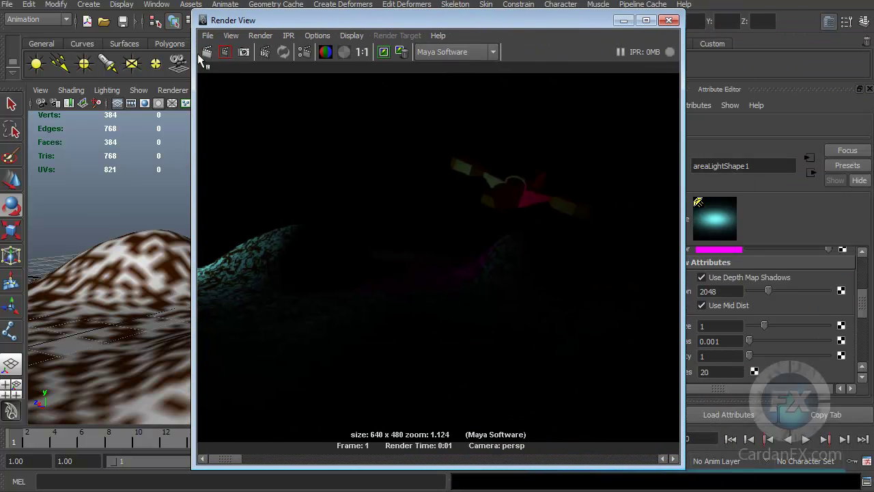
# Render with 2048 shadows, then raise the light Intensity to 4.790 and render again
pyautogui.click(208, 51)
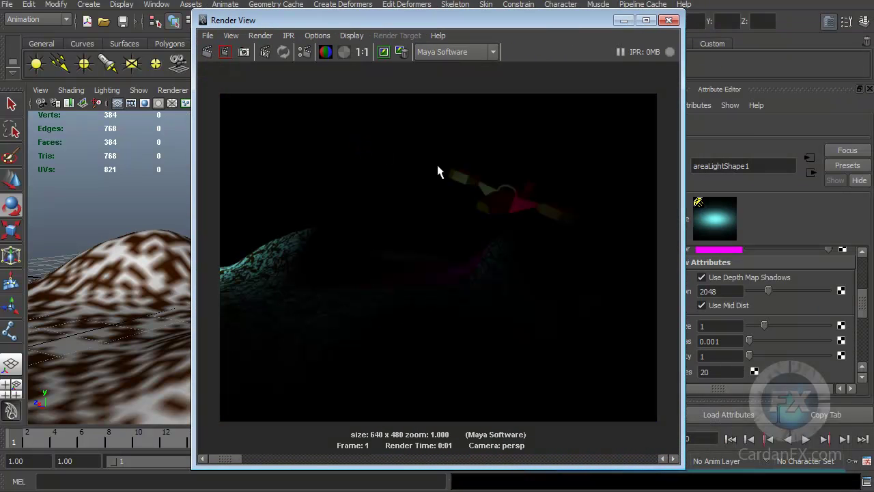
pyautogui.moveTo(523, 21); pyautogui.dragTo(428, 24)
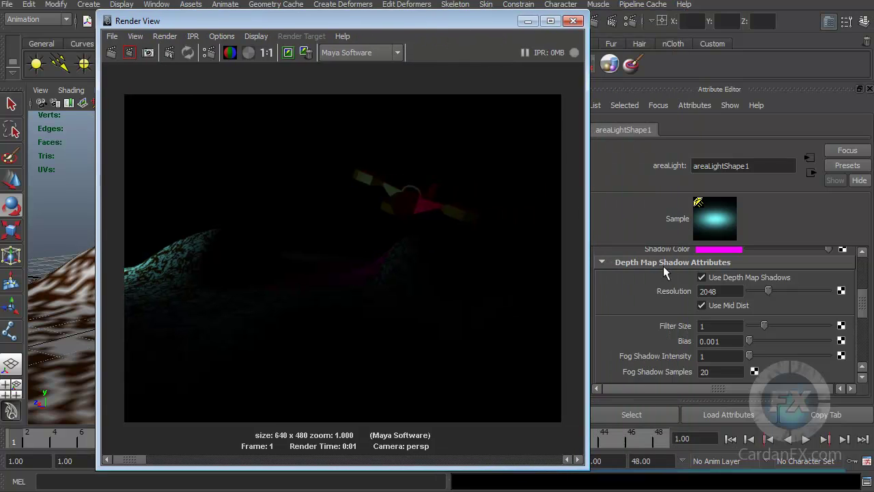
pyautogui.moveTo(864, 311); pyautogui.dragTo(860, 286)
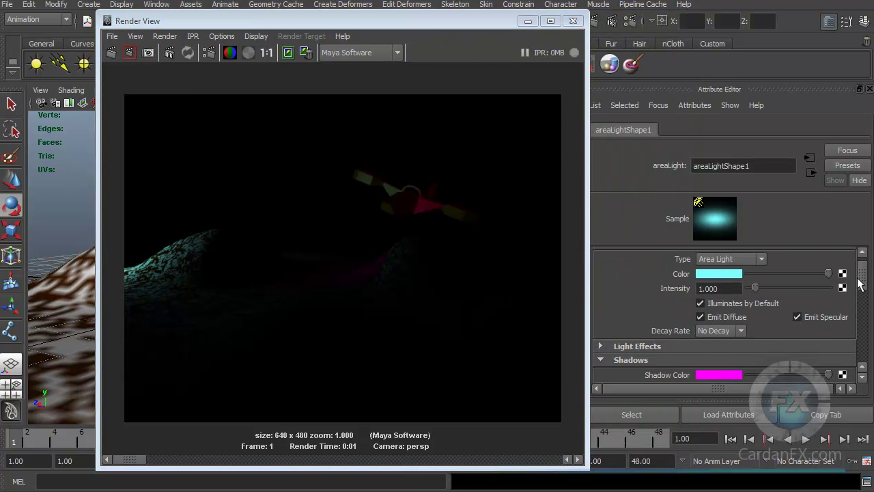
pyautogui.moveTo(756, 288); pyautogui.dragTo(787, 288)
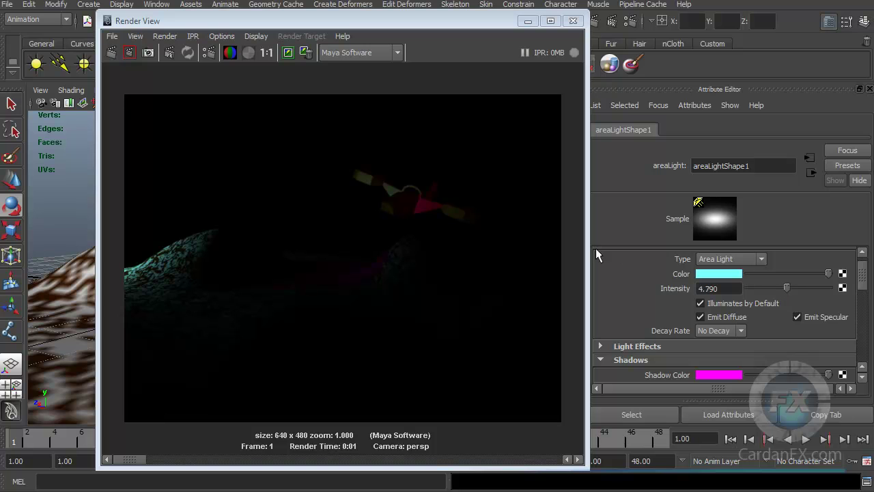
pyautogui.click(112, 53)
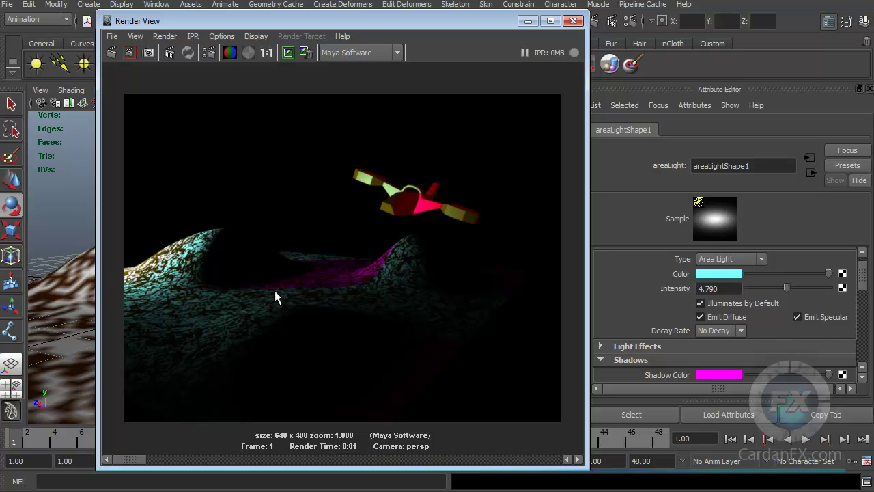
pyautogui.moveTo(472, 20); pyautogui.dragTo(424, 22)
pyautogui.moveTo(859, 282); pyautogui.dragTo(862, 315)
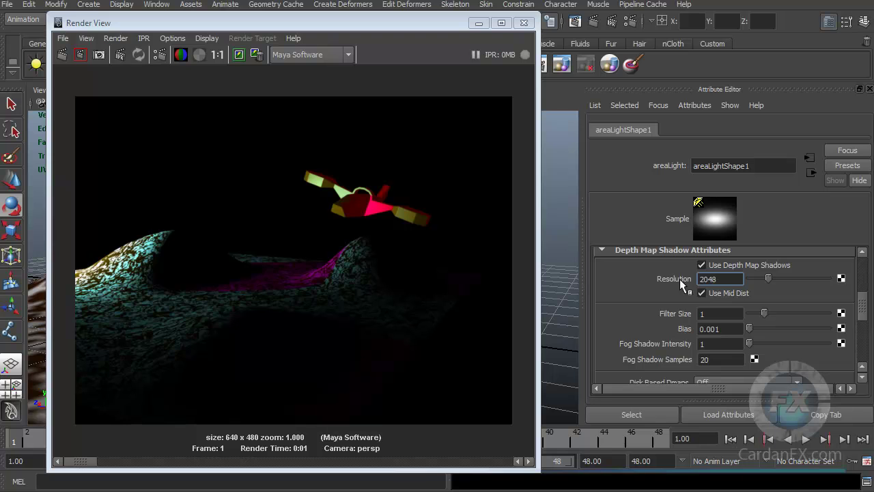
# Set shadow Filter Size to 5, keep the previous image, and re-render
pyautogui.moveTo(799, 310); pyautogui.dragTo(827, 312)
pyautogui.click(239, 55)
pyautogui.click(61, 54)
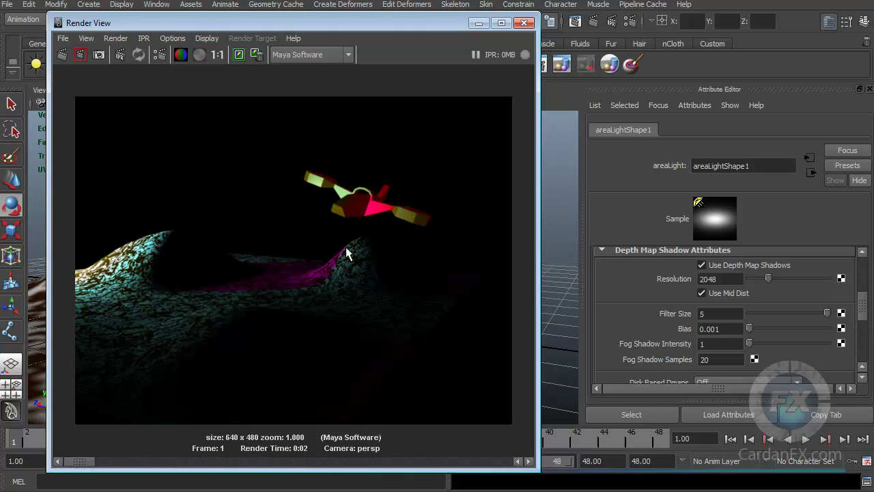
# Set Filter Size to 25 and render again for comparison
pyautogui.doubleClick(717, 313)
pyautogui.write('25')
pyautogui.press('Return')
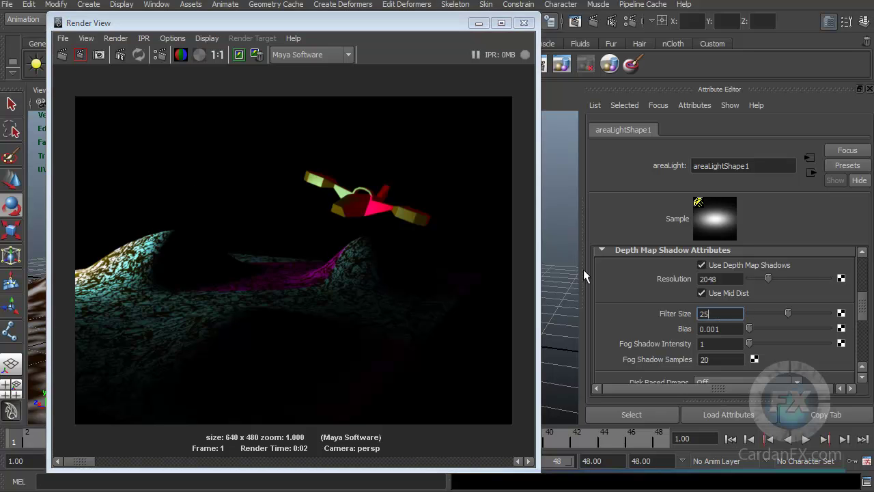
pyautogui.click(64, 55)
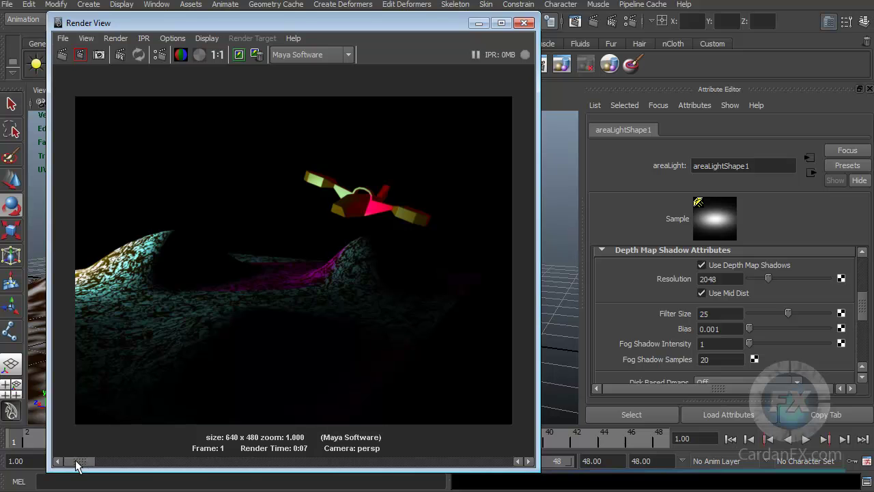
pyautogui.moveTo(125, 467); pyautogui.dragTo(93, 464)
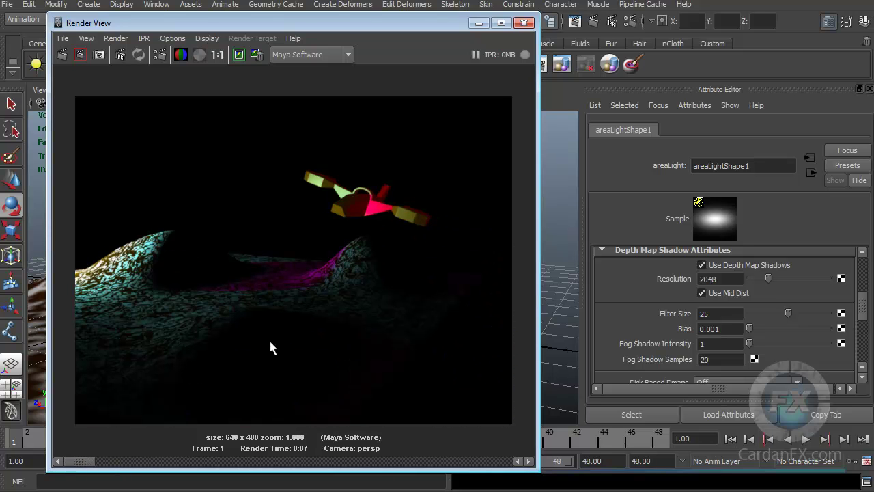
# Set Filter Size to 50, render, and compare the kept renders
pyautogui.doubleClick(721, 314)
pyautogui.write('50')
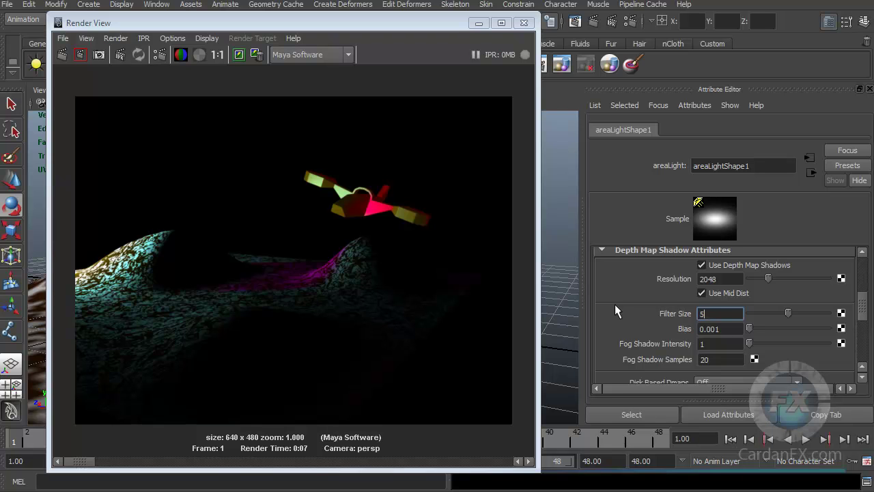
pyautogui.press('Return')
pyautogui.click(62, 57)
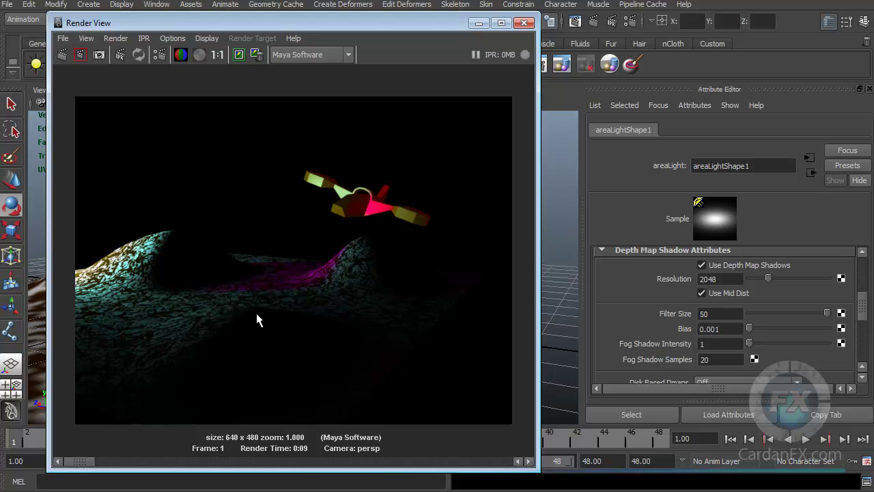
pyautogui.moveTo(76, 460); pyautogui.dragTo(49, 467)
pyautogui.moveTo(77, 467)
pyautogui.mouseDown()
pyautogui.moveTo(117, 462)
pyautogui.moveTo(79, 463)
pyautogui.mouseUp()
pyautogui.moveTo(78, 463)
pyautogui.mouseDown()
pyautogui.moveTo(106, 466)
pyautogui.moveTo(76, 463)
pyautogui.mouseUp()
pyautogui.moveTo(862, 304); pyautogui.dragTo(839, 278)
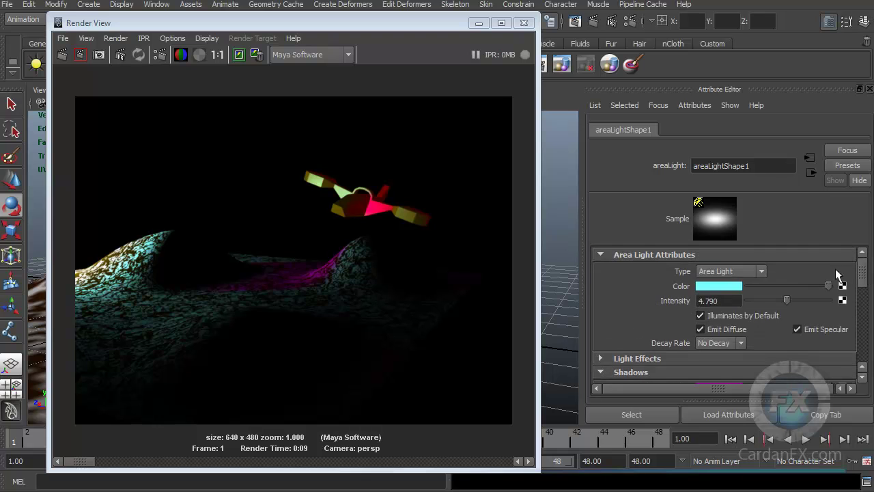
pyautogui.click(751, 272)
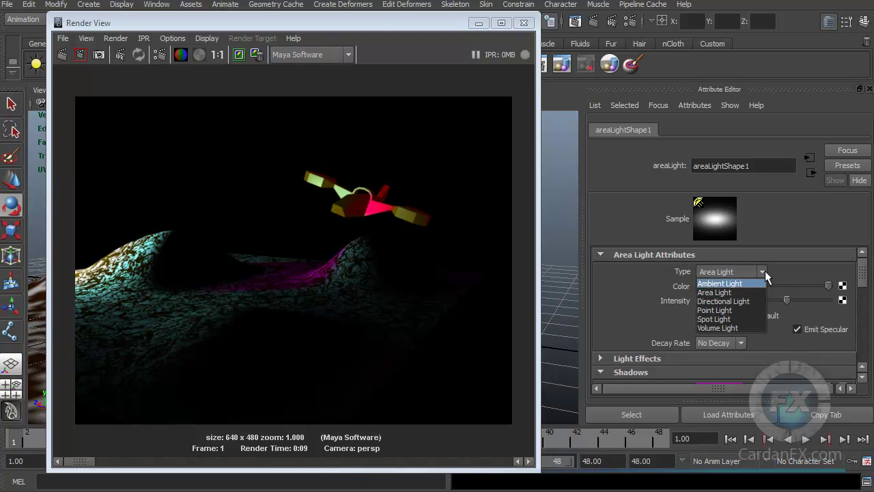
pyautogui.click(765, 270)
pyautogui.moveTo(377, 26)
pyautogui.mouseDown()
pyautogui.moveTo(541, 27)
pyautogui.moveTo(391, 32)
pyautogui.mouseUp()
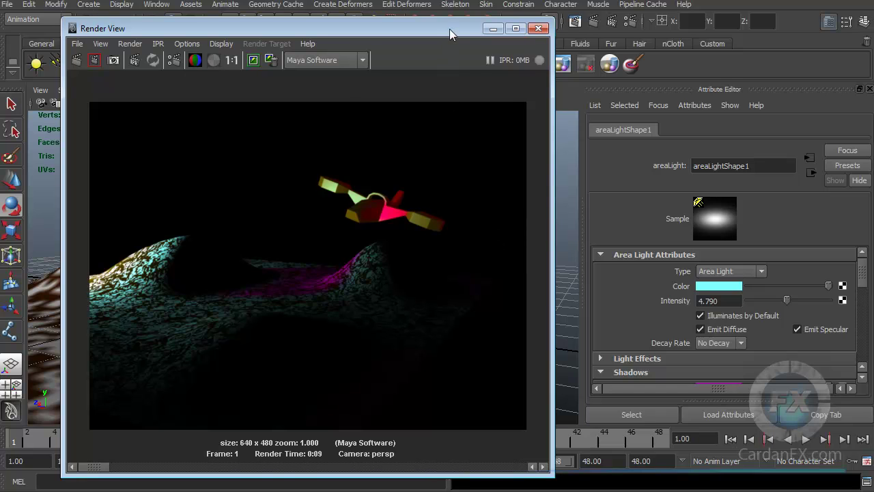
pyautogui.moveTo(450, 29); pyautogui.dragTo(455, 30)
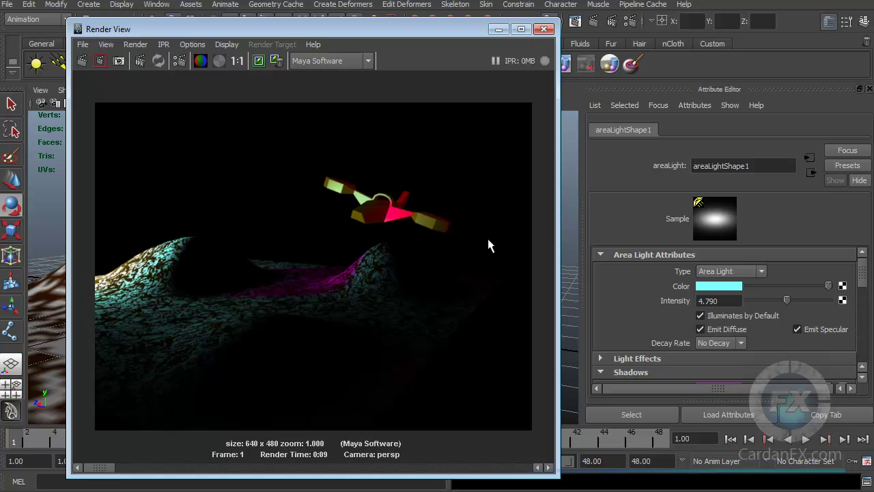